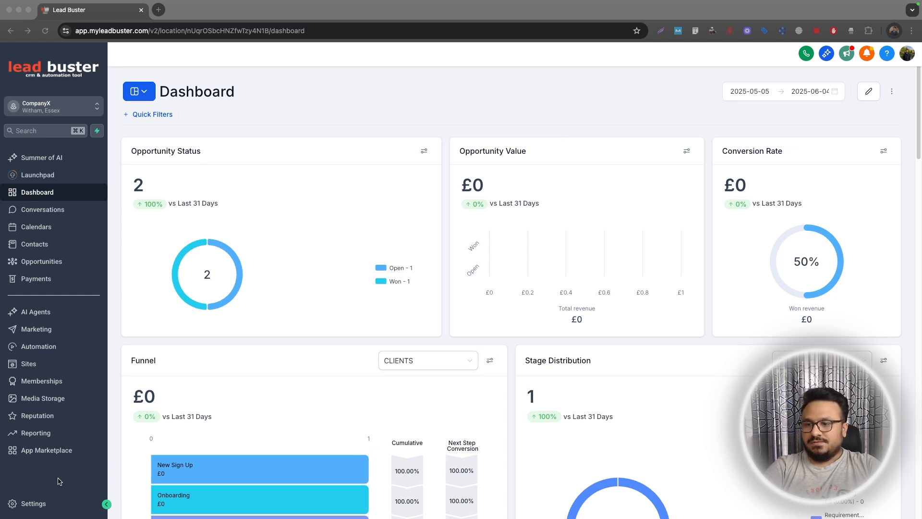
Open the CompanyX settings and go to My Staff to view its two ACCOUNT-ADMIN users.
left_click(32, 503)
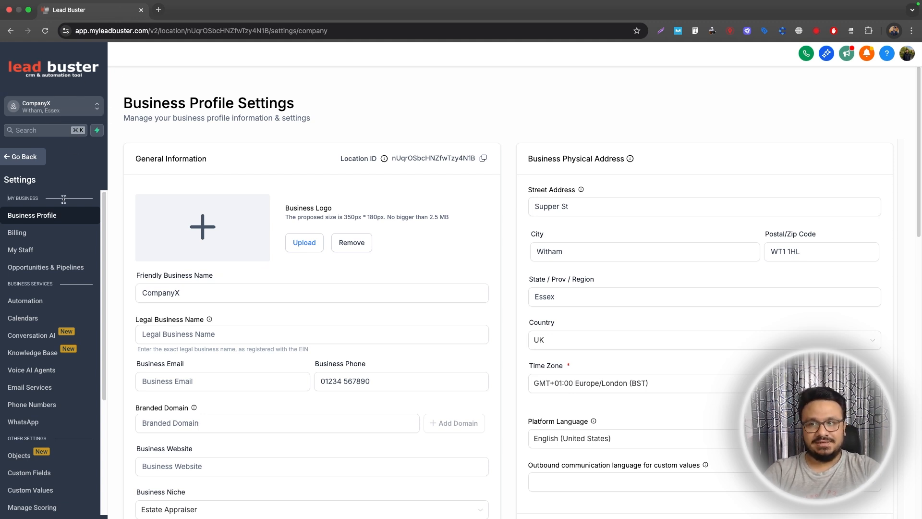
left_click(23, 258)
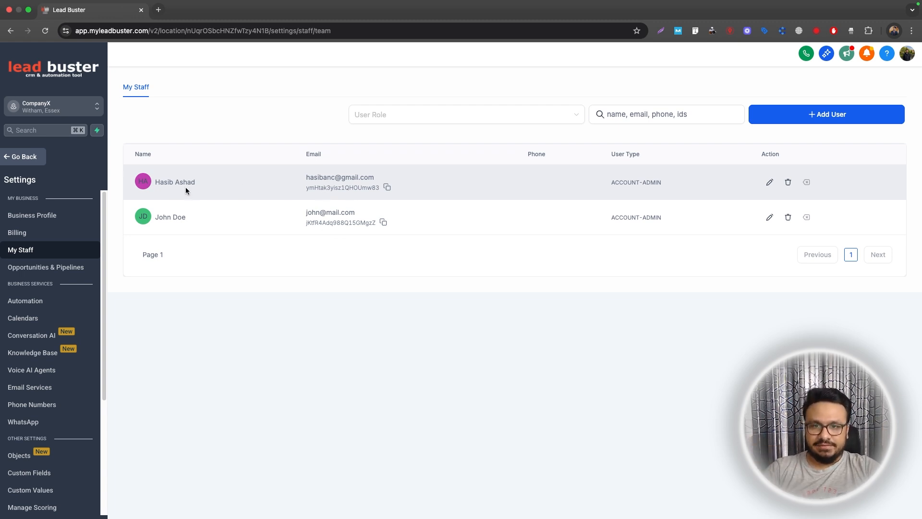
Switch to the agency view and open the admin user's Roles & Permissions in Team settings.
left_click(53, 106)
left_click(182, 116)
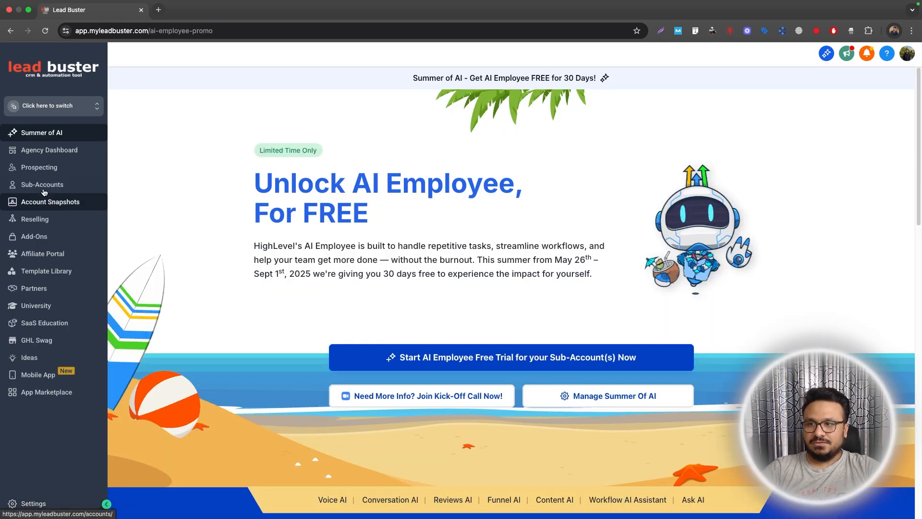
left_click(38, 504)
left_click(21, 210)
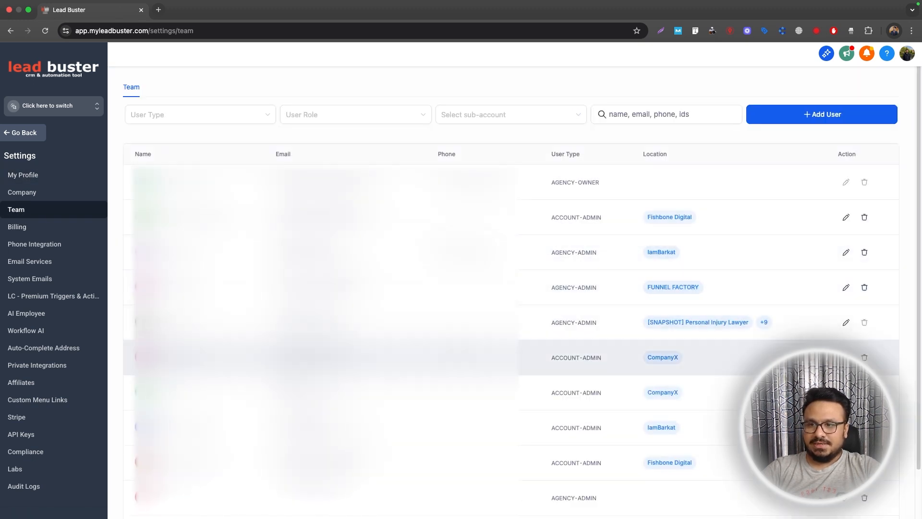
left_click(846, 322)
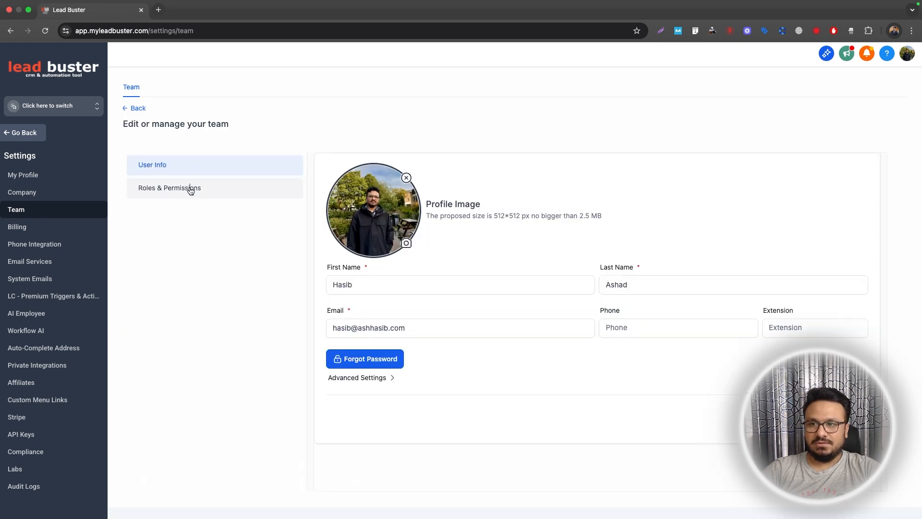
left_click(191, 188)
Add CompanyX to the admin's accessible sub-accounts and switch back into CompanyX.
left_click(746, 285)
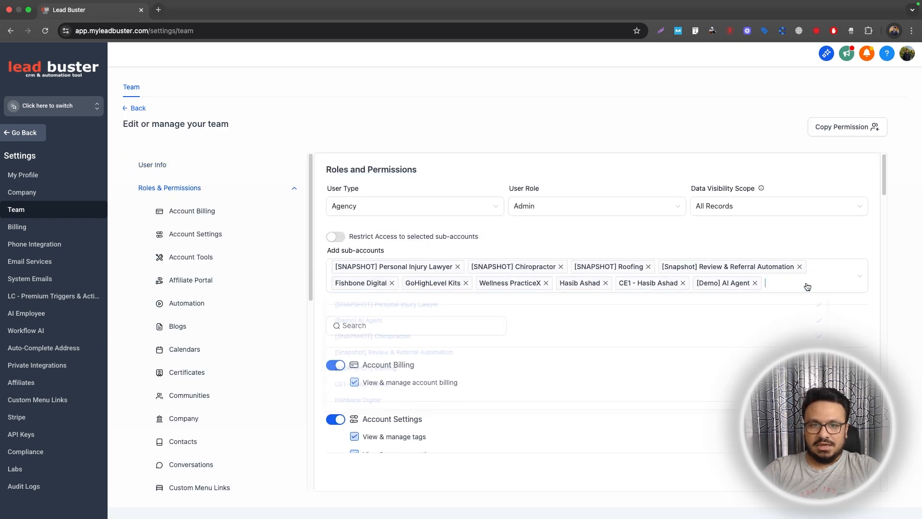
scroll(751, 339, "down", 10)
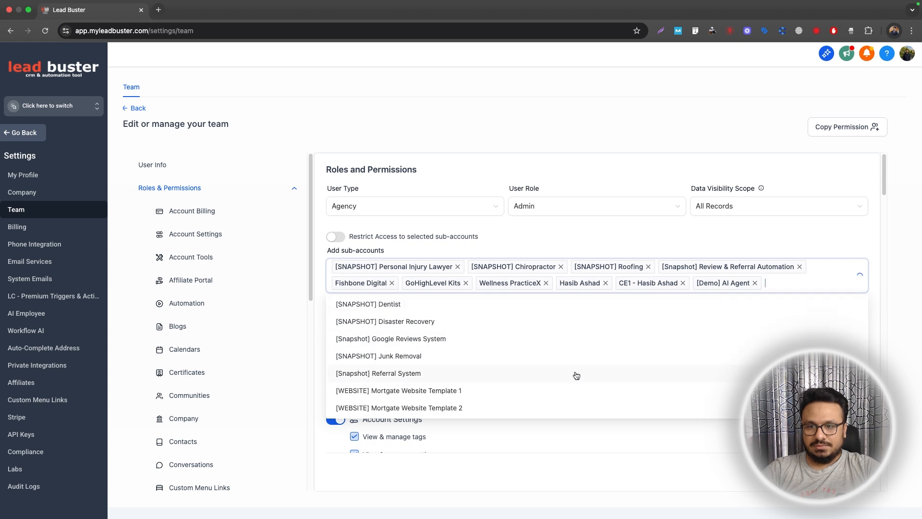
scroll(493, 366, "up", 10)
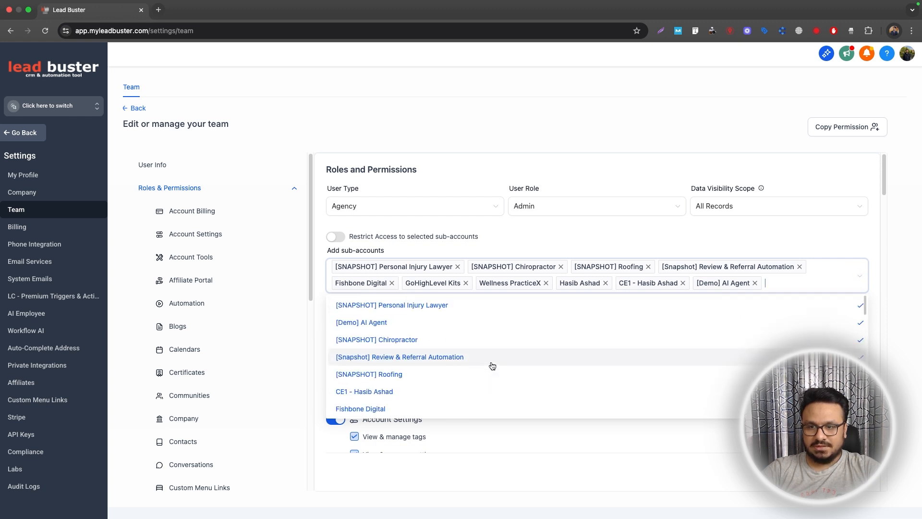
scroll(493, 366, "down", 10)
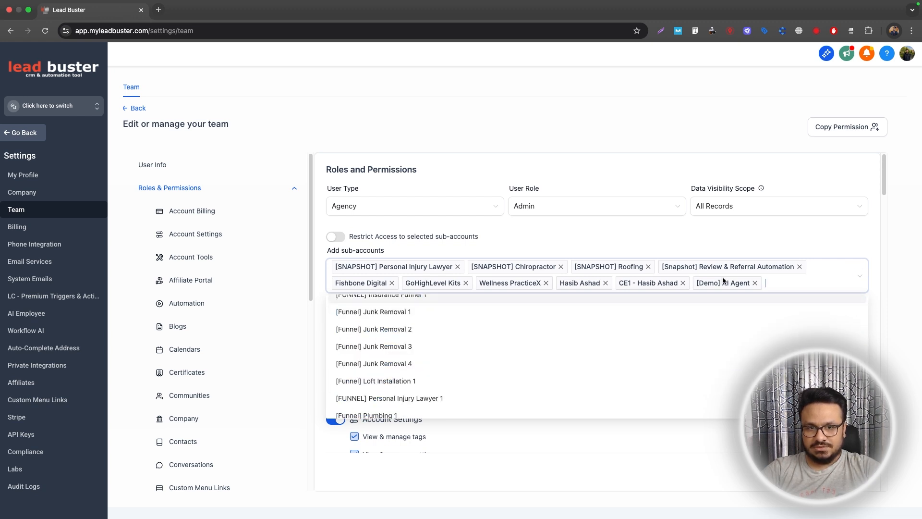
type("Compa")
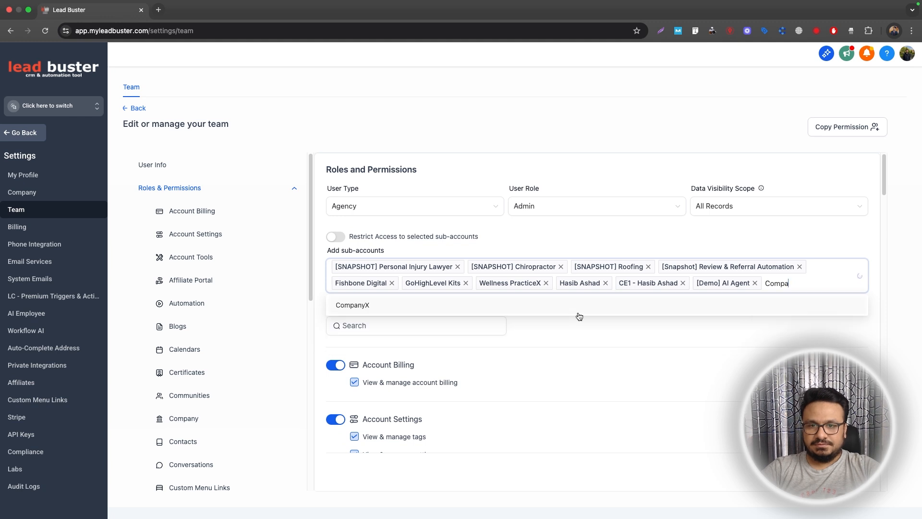
left_click(527, 306)
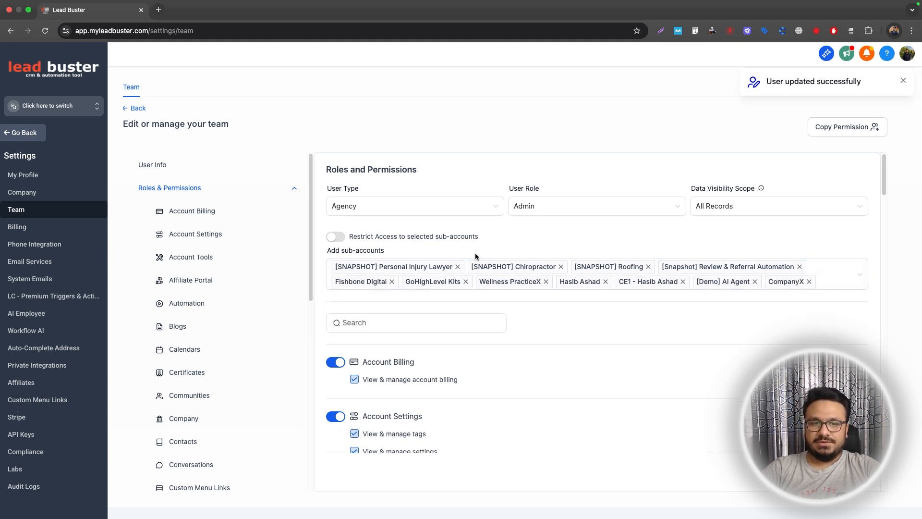
left_click(65, 107)
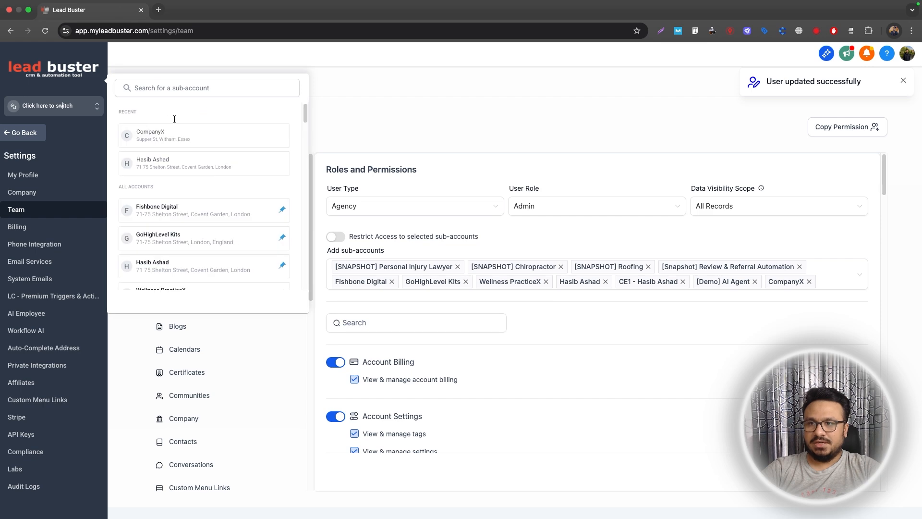
left_click(176, 138)
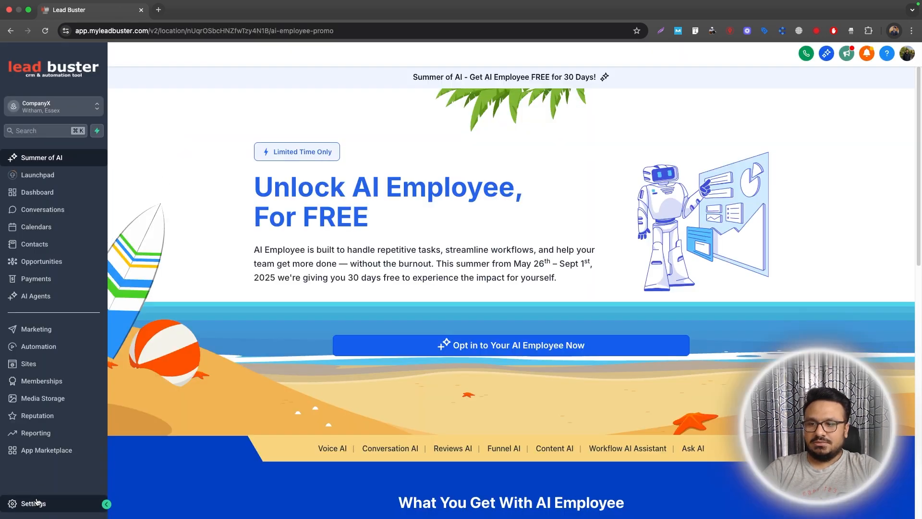
Show the Video Conferencing tab under Calendar Settings in My Profile.
left_click(33, 503)
left_click(24, 232)
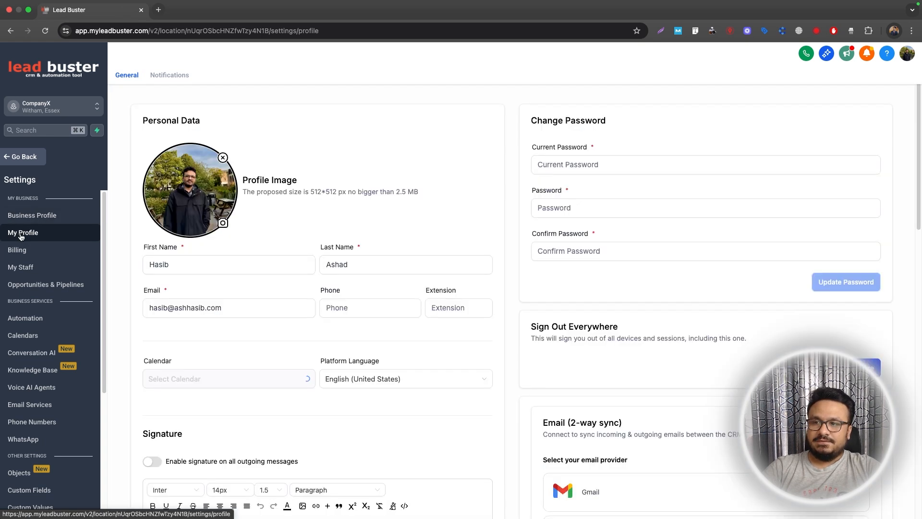
left_click(203, 265)
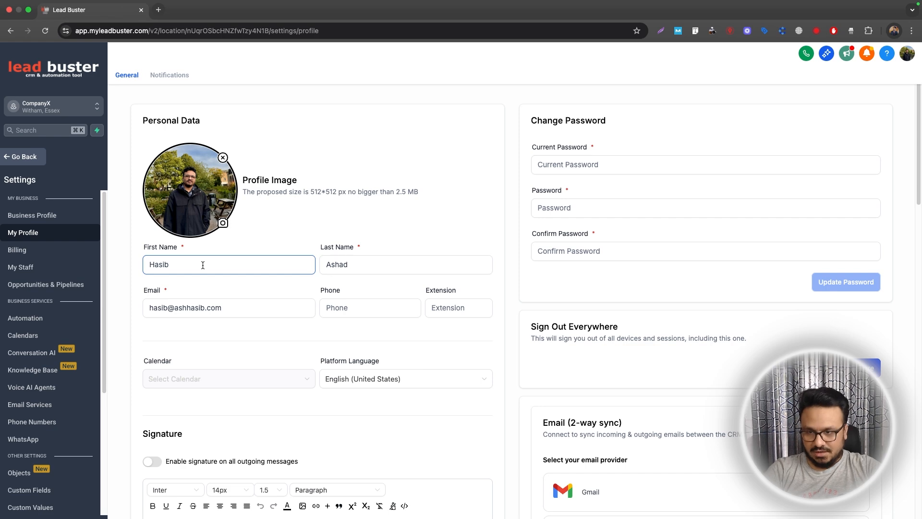
scroll(202, 257, "down", 8)
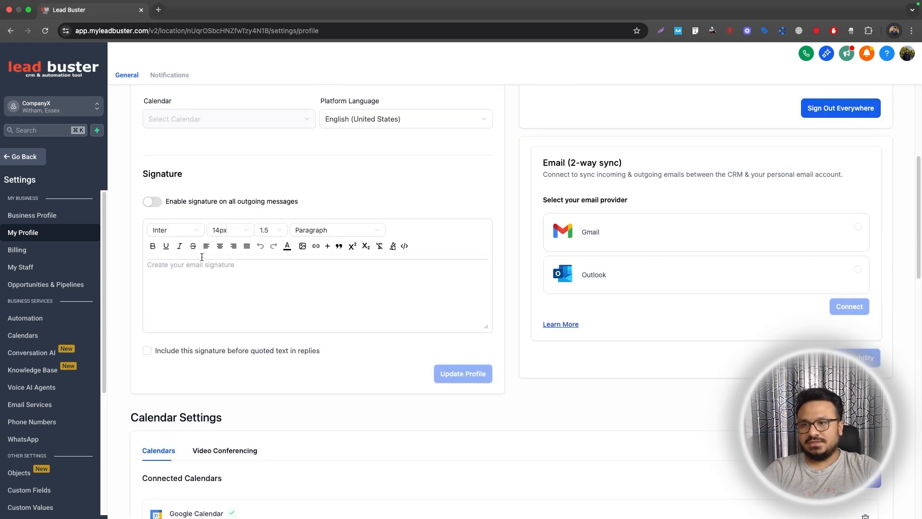
scroll(202, 257, "down", 1)
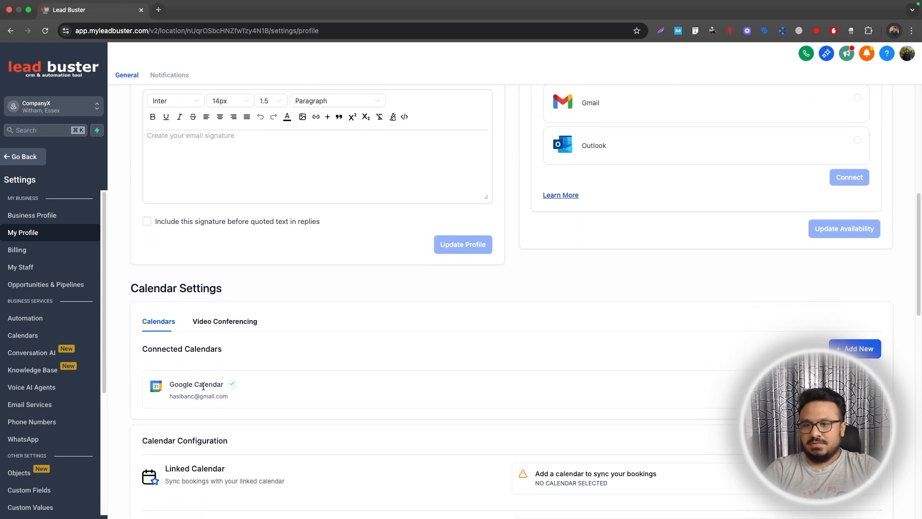
left_click(221, 322)
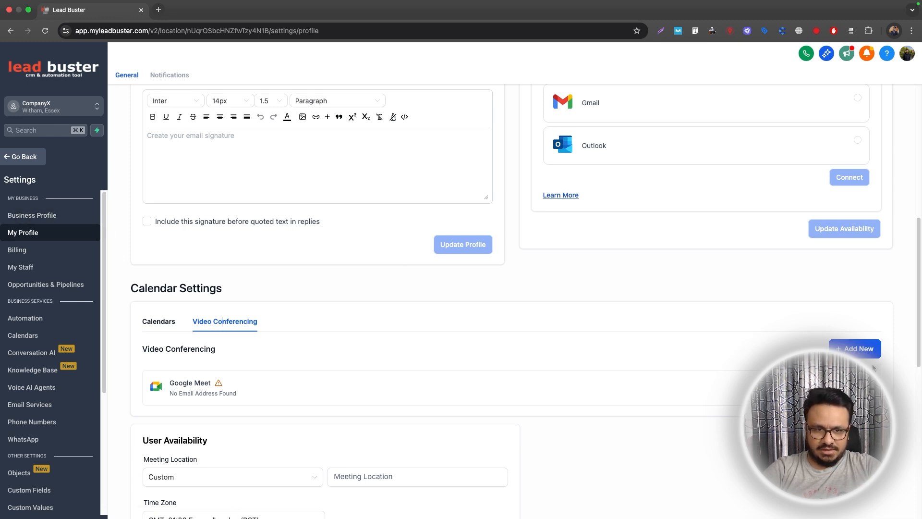
Connect a Zoom account, granting shared access permissions and authorizing it.
left_click(855, 348)
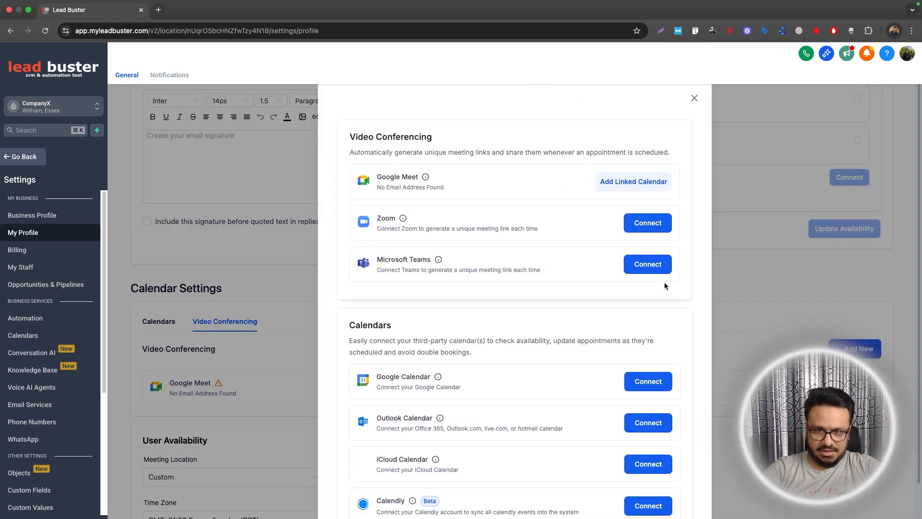
left_click(646, 224)
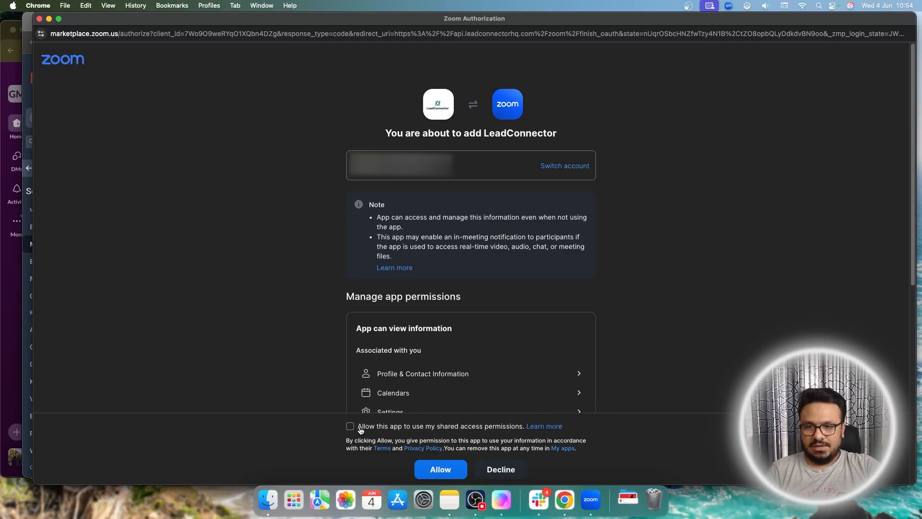
left_click(350, 427)
left_click(437, 472)
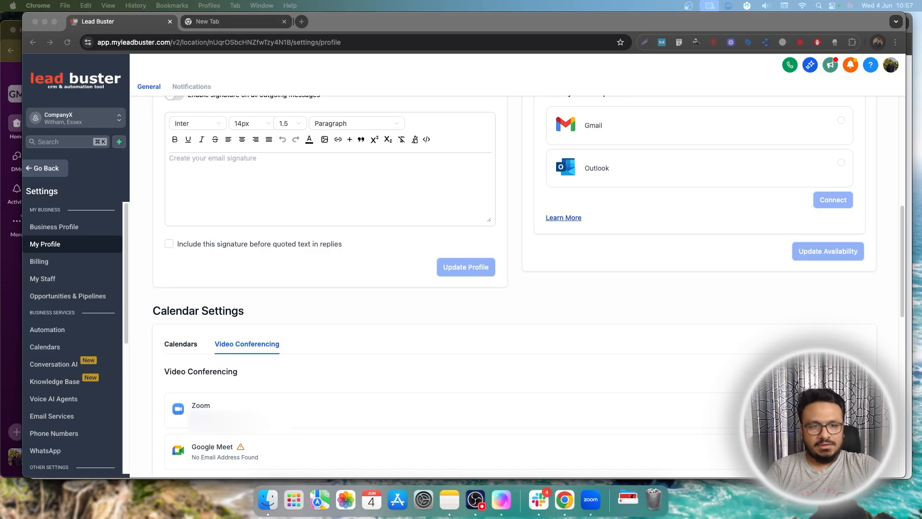
Maximize the browser window and open the Calendars settings list.
scroll(311, 365, "down", 1)
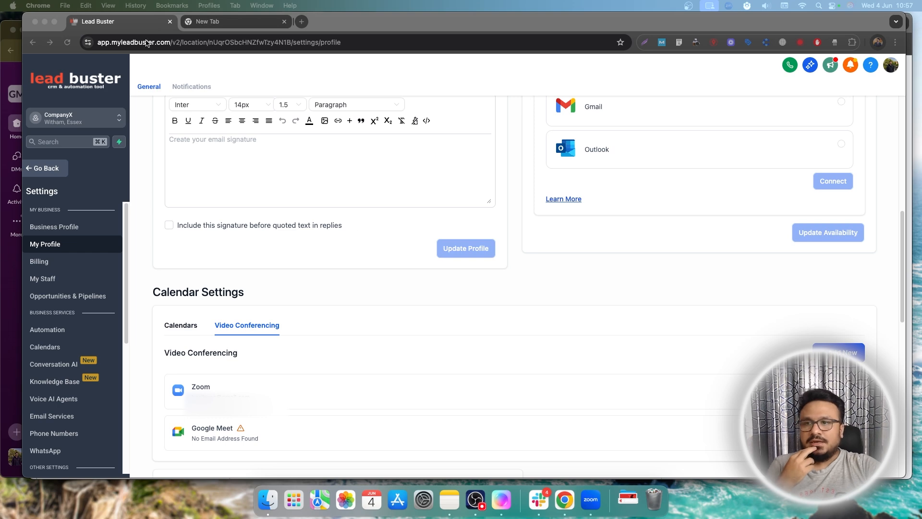
left_click(54, 21)
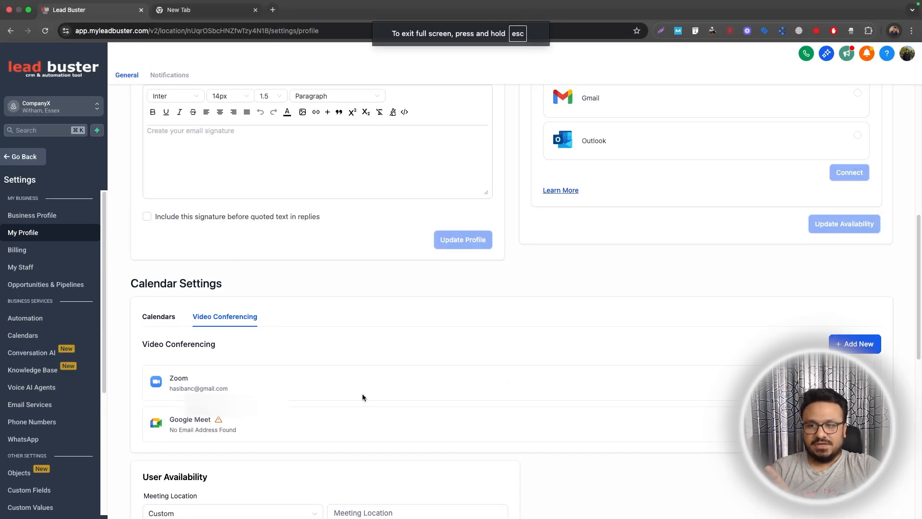
scroll(362, 393, "up", 1)
left_click(30, 335)
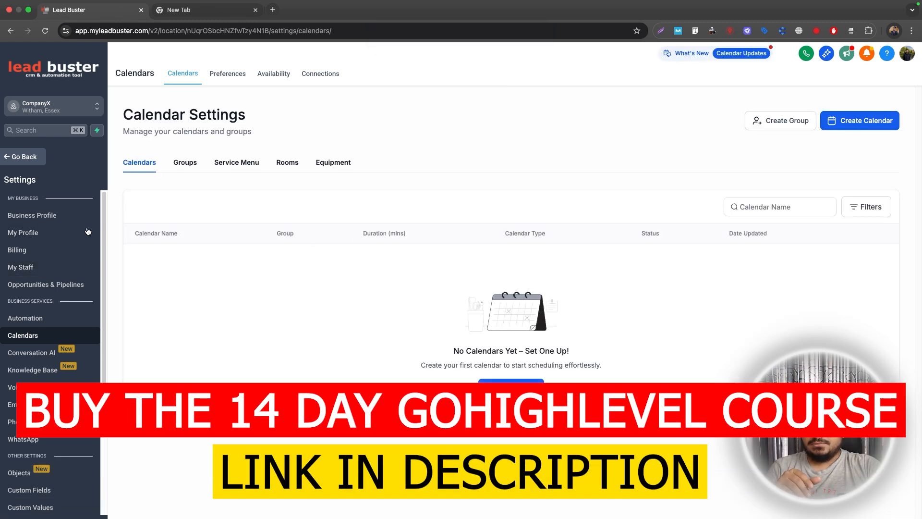
Delete the duplicate ACCOUNT-ADMIN staff user, confirming with 'DELETE', then return to Calendar Settings.
left_click(25, 232)
left_click(38, 280)
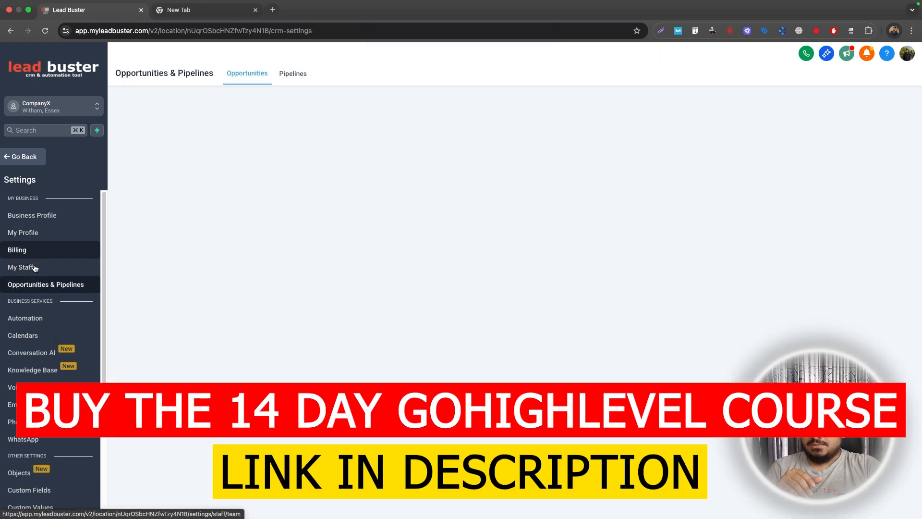
left_click(35, 266)
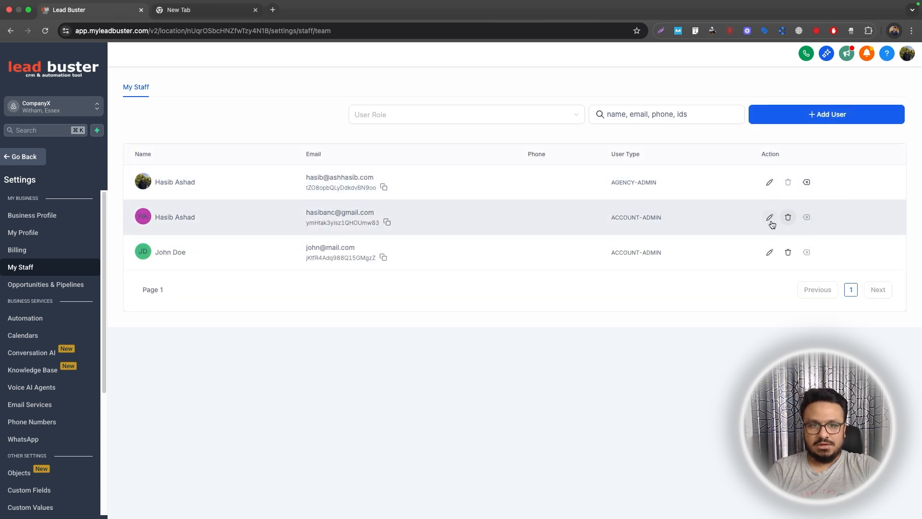
left_click(788, 220)
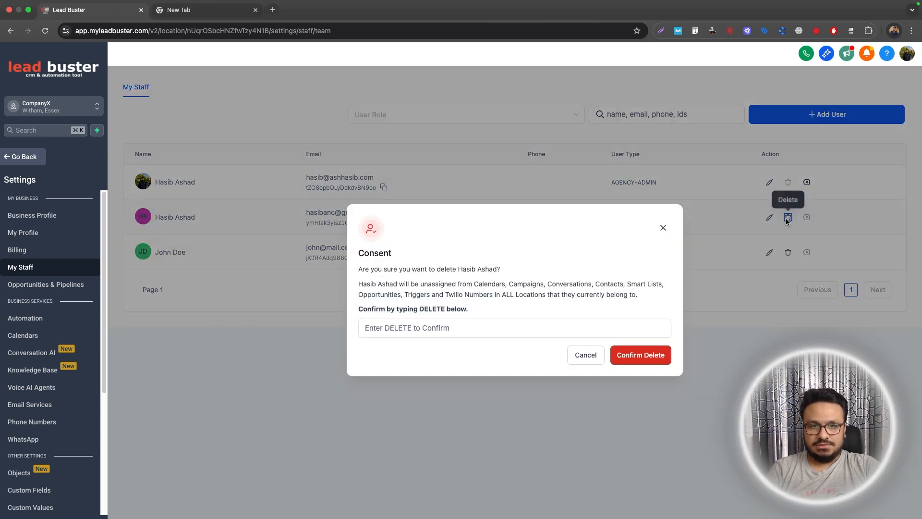
double_click(432, 310)
left_click(432, 328)
type("DELETE")
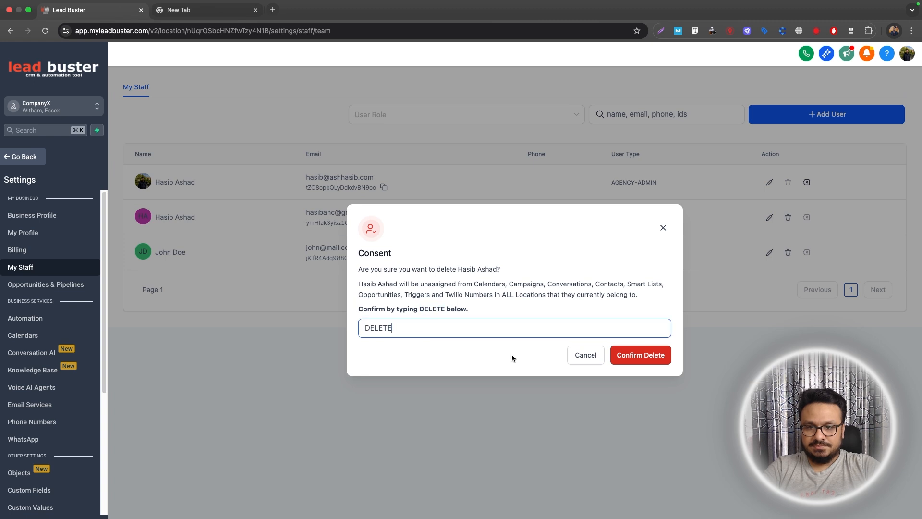
left_click(641, 354)
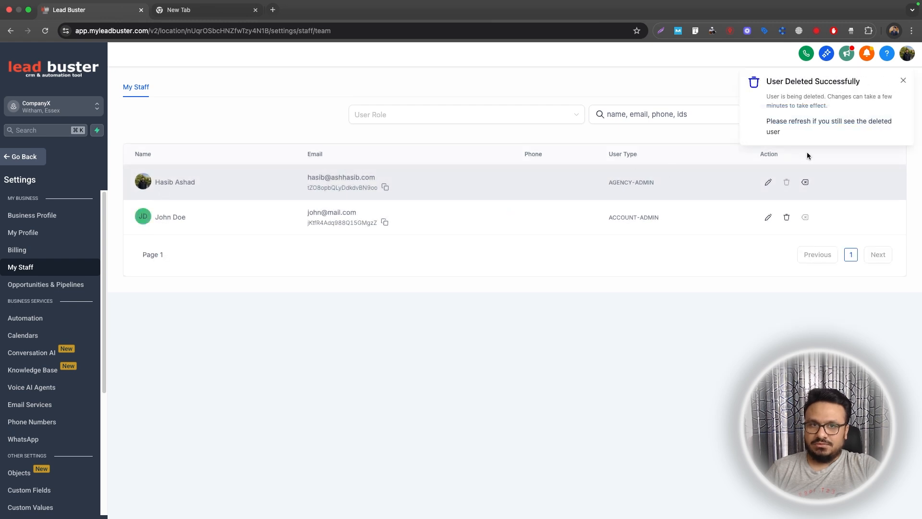
left_click(903, 80)
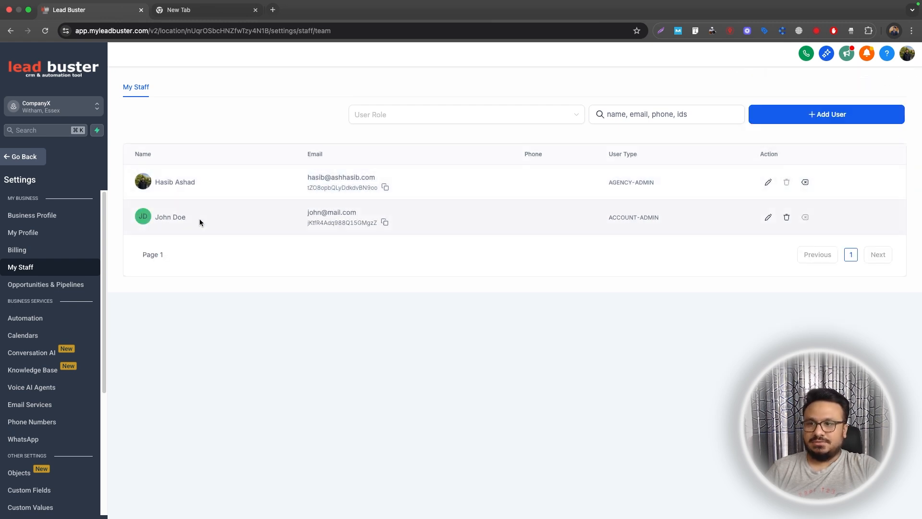
left_click(18, 341)
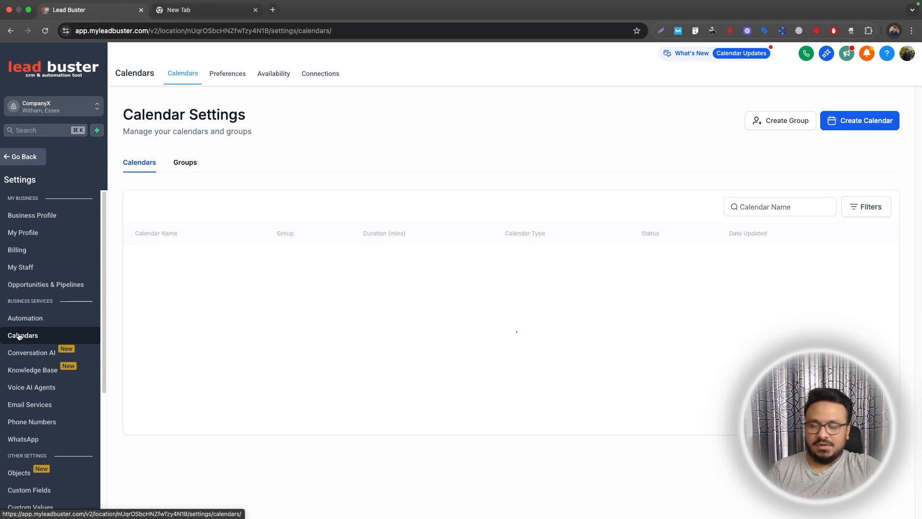
Start a Round Robin calendar named 'Book An Appointment With Me' with the agency admin as team member.
left_click(508, 393)
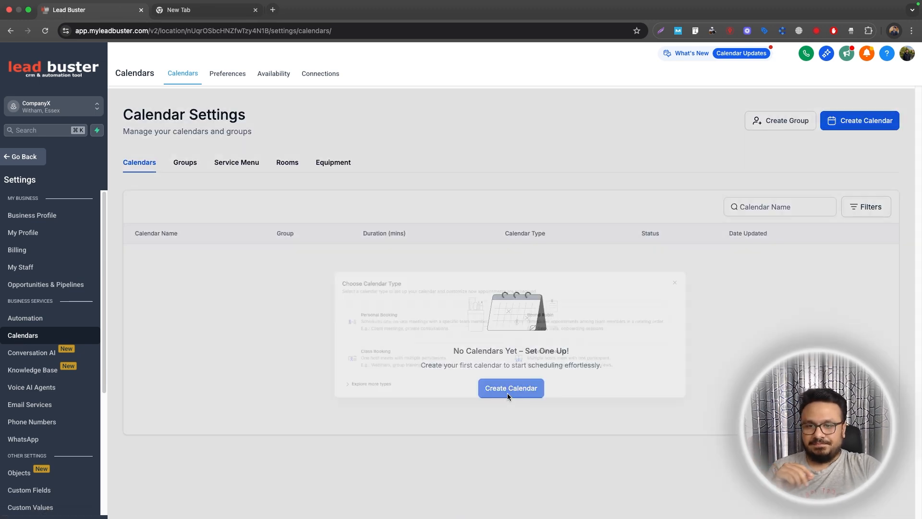
left_click(528, 279)
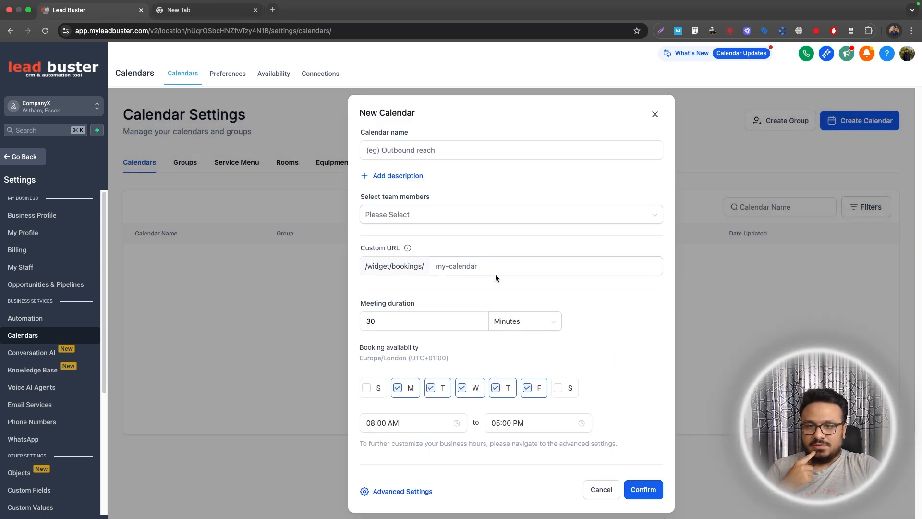
left_click(423, 147)
type("Book An Ap")
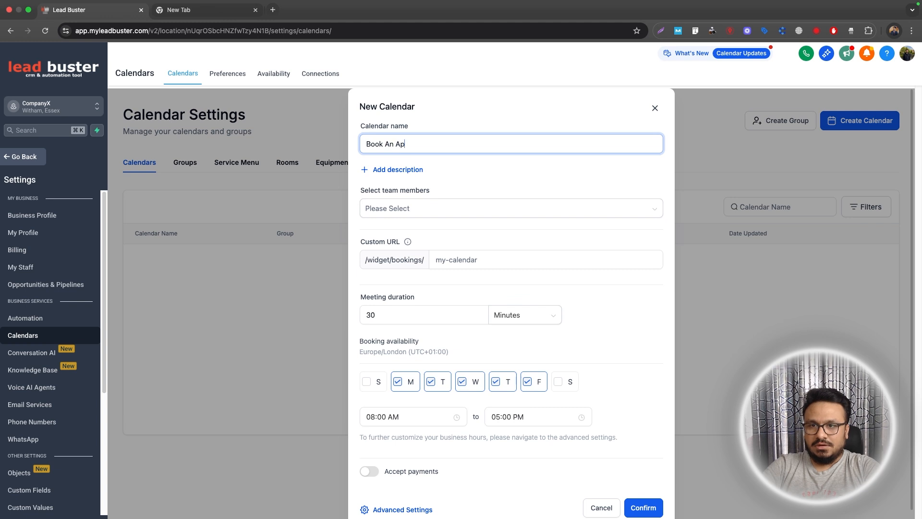
type("pointment With Me")
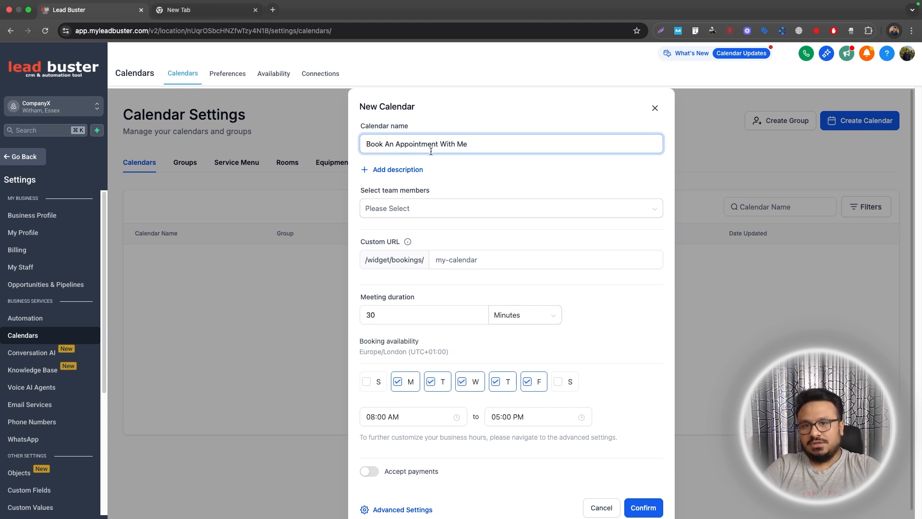
left_click(433, 208)
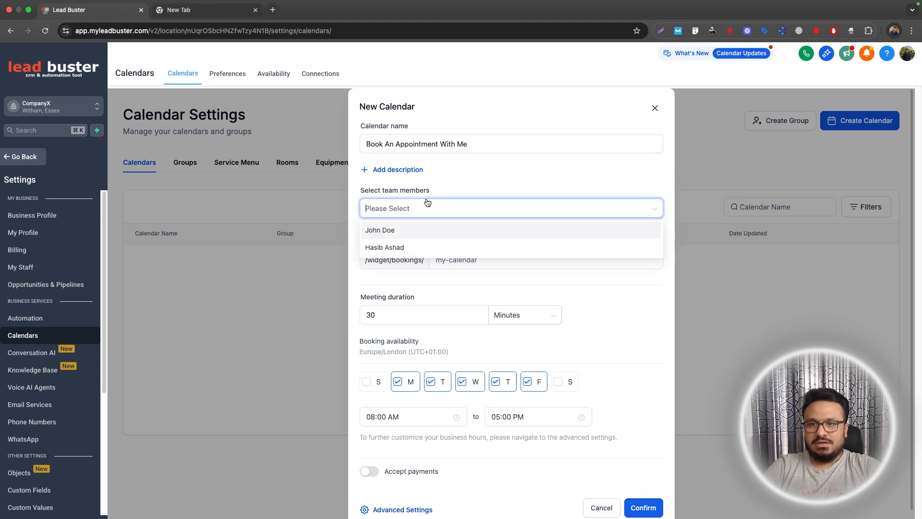
left_click(405, 247)
left_click(453, 194)
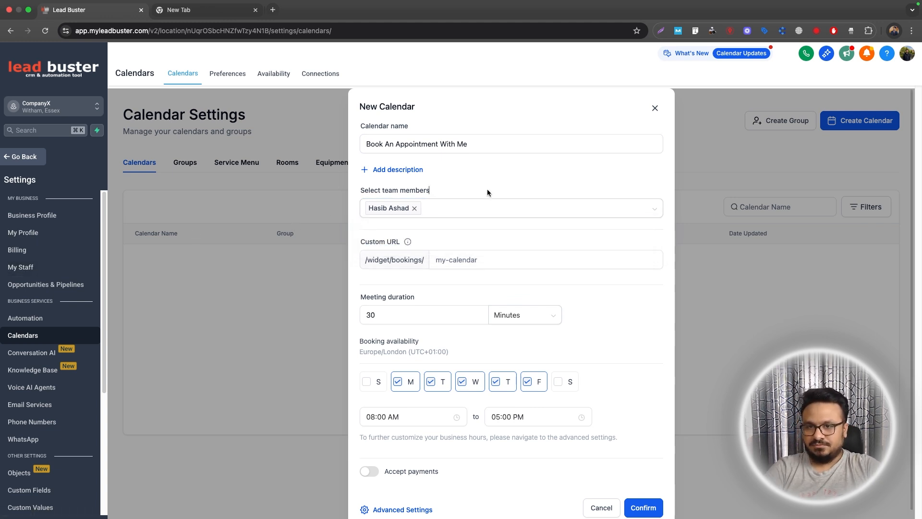
Set the custom URL to 12341923r2bc22, create the calendar and preview its booking widget.
left_click(469, 260)
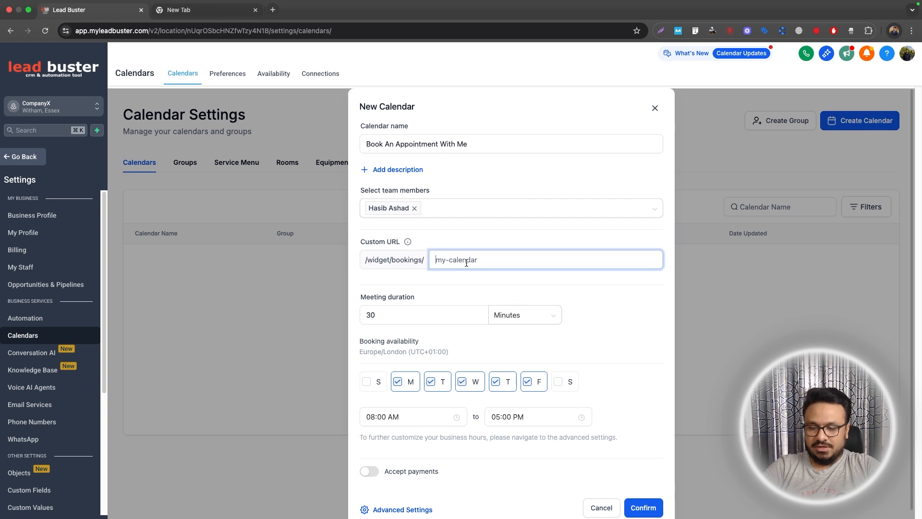
type("12341923r2bc22")
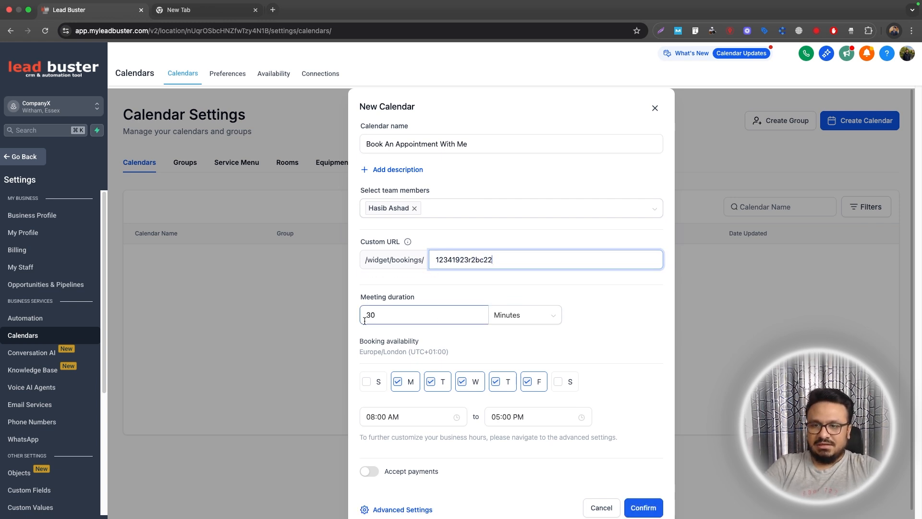
scroll(552, 433, "down", 1)
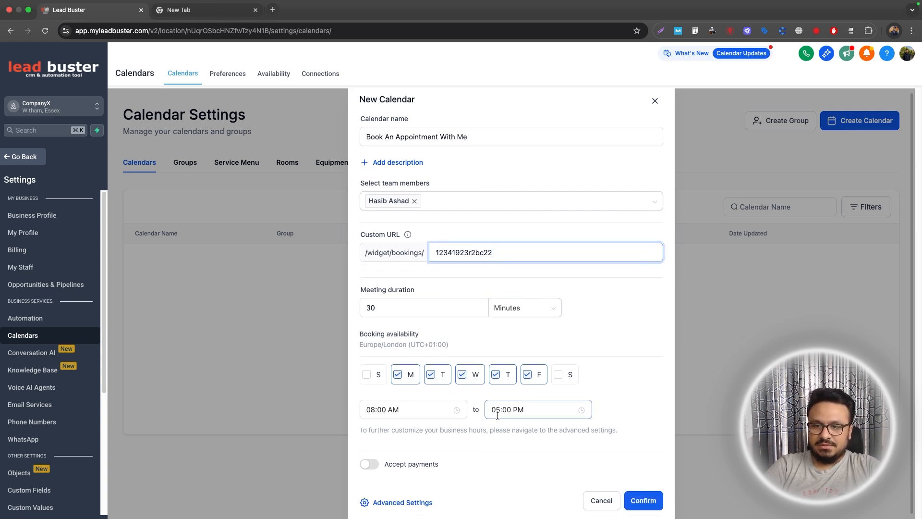
left_click(644, 502)
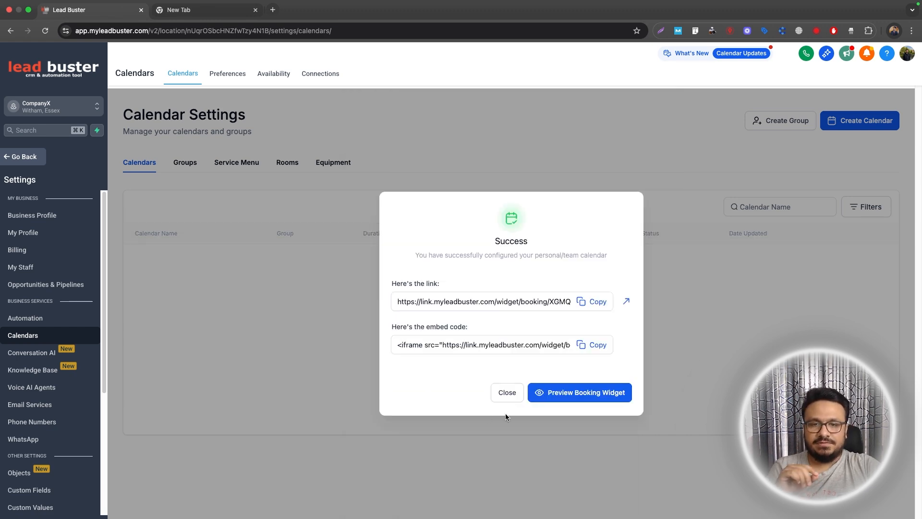
left_click(534, 393)
left_click(86, 10)
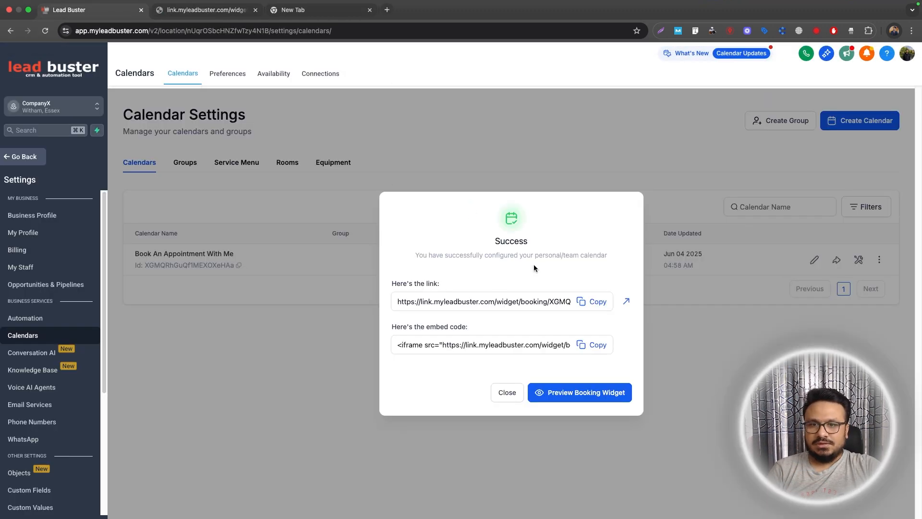
left_click(501, 396)
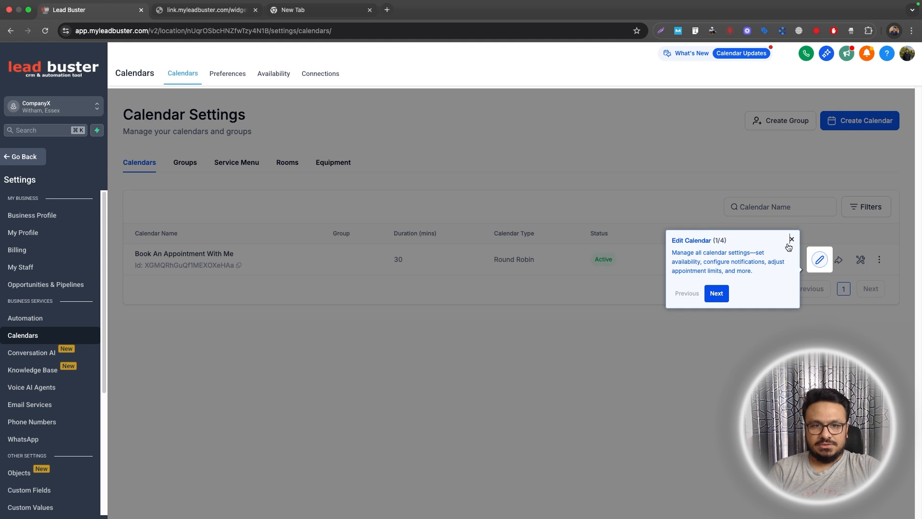
left_click(790, 238)
Set the calendar's meeting location to Zoom, keeping priority Medium, and save.
left_click(814, 259)
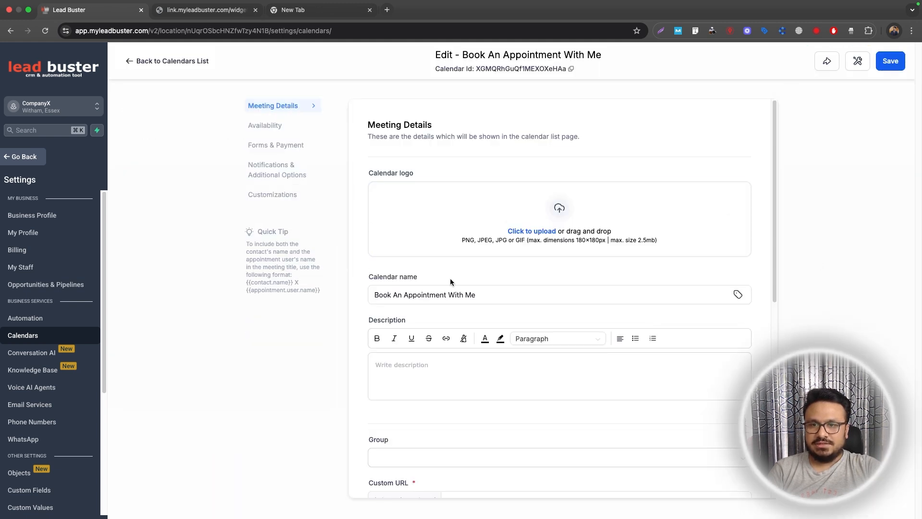
scroll(535, 325, "down", 5)
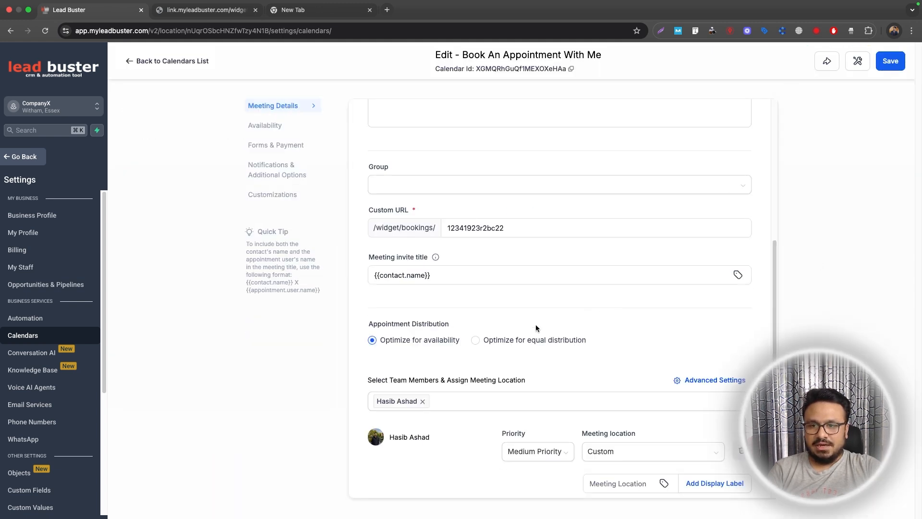
left_click(414, 401)
scroll(413, 402, "down", 2)
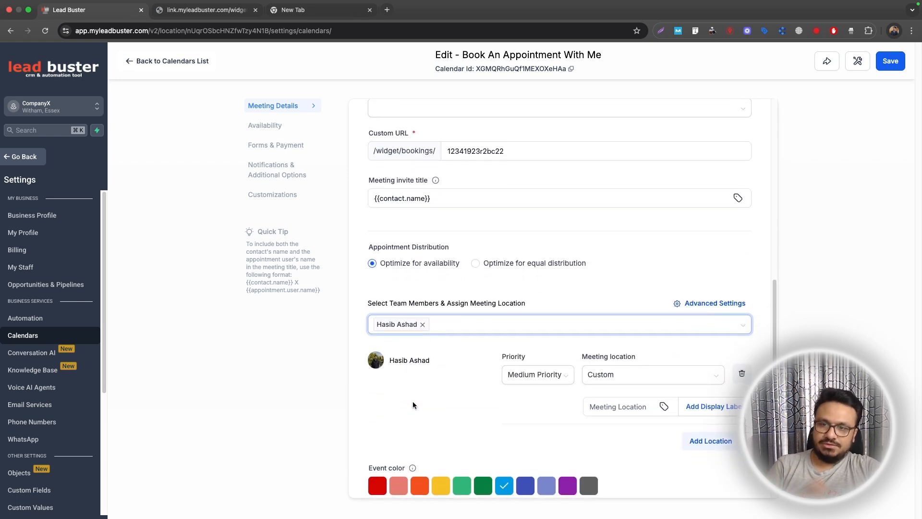
left_click(413, 402)
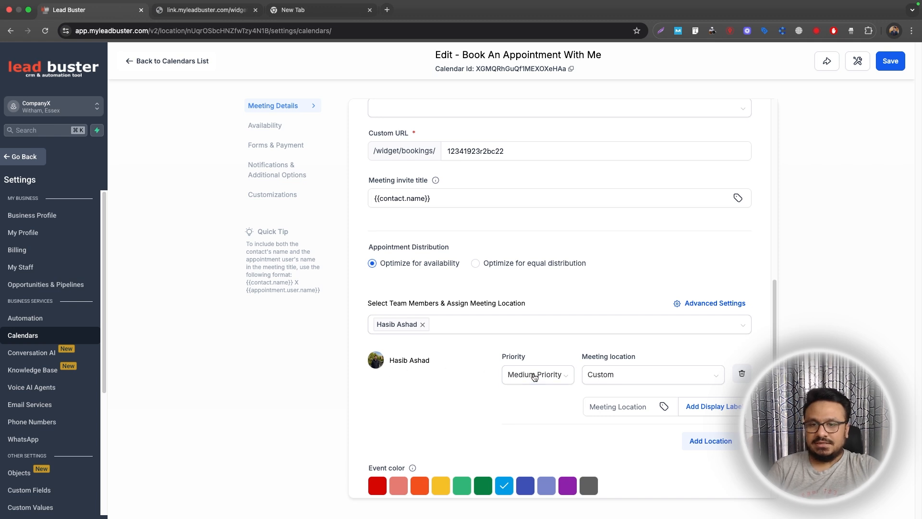
left_click(533, 379)
left_click(537, 414)
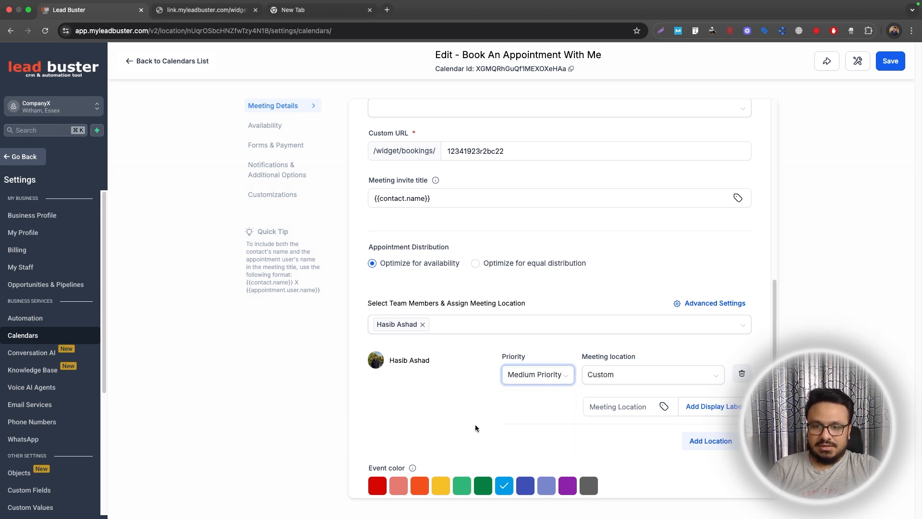
left_click(634, 374)
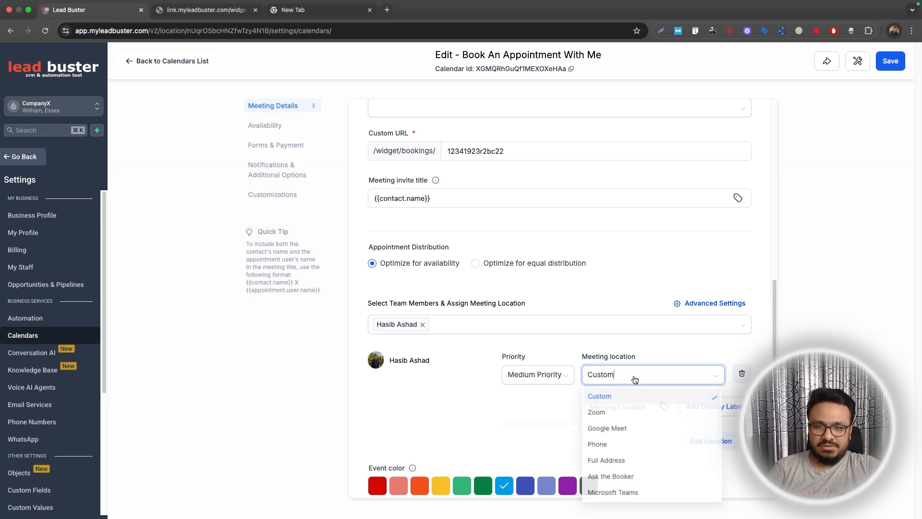
left_click(624, 412)
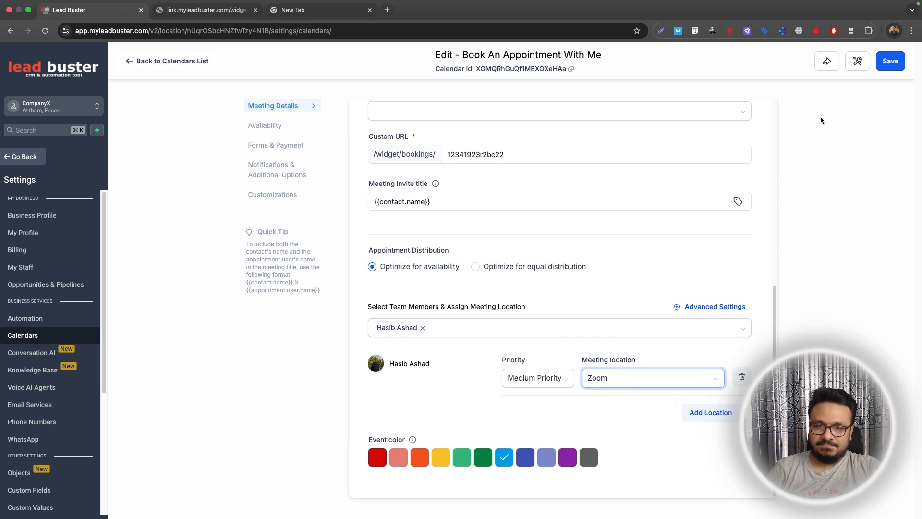
left_click(884, 65)
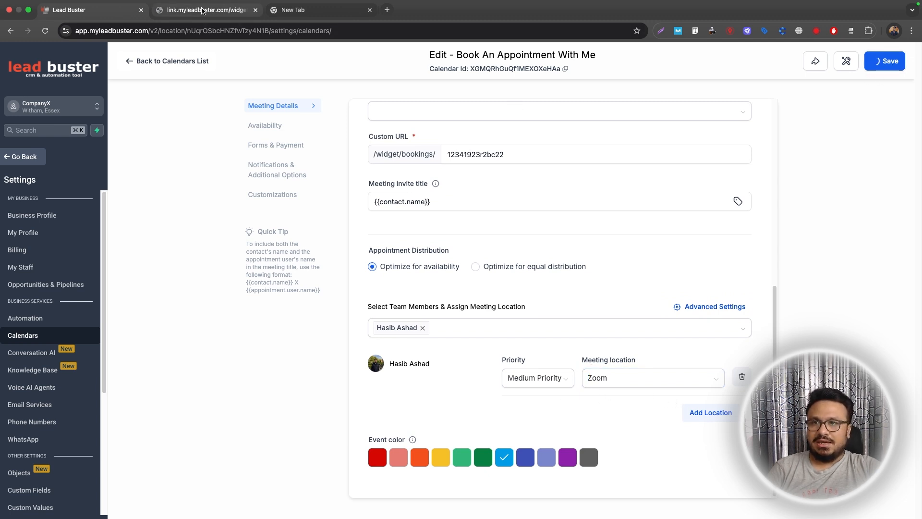
left_click(205, 10)
Try several available dates in the booking widget.
left_click(509, 193)
left_click(536, 193)
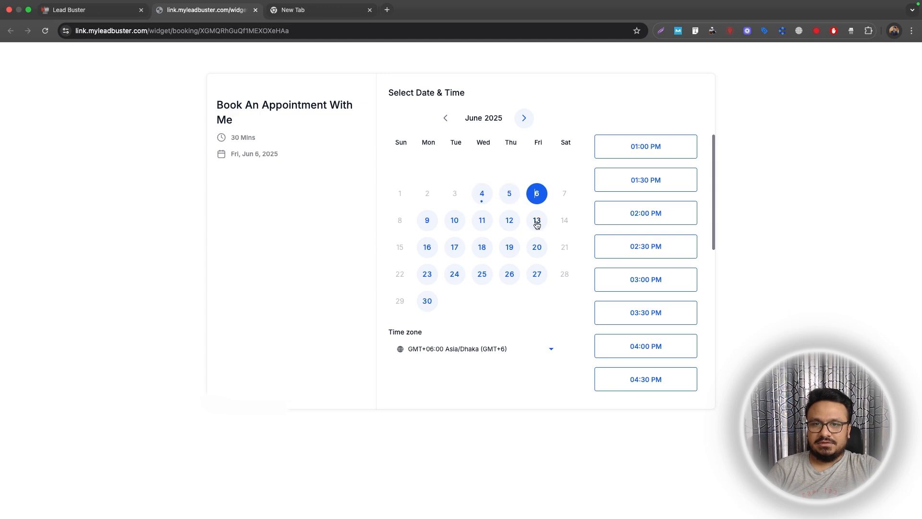
left_click(509, 220)
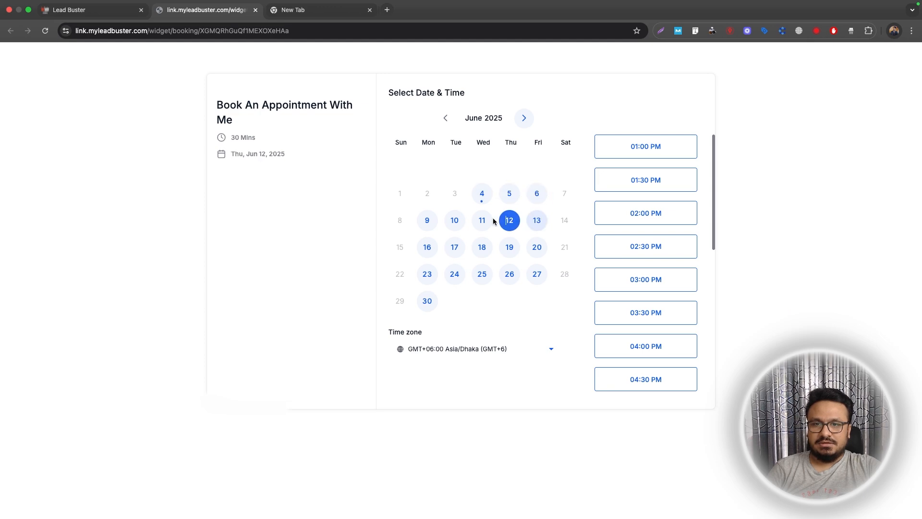
Review the Forms & Payment and Notifications settings, then go back to the calendars list.
left_click(89, 9)
scroll(611, 277, "up", 10)
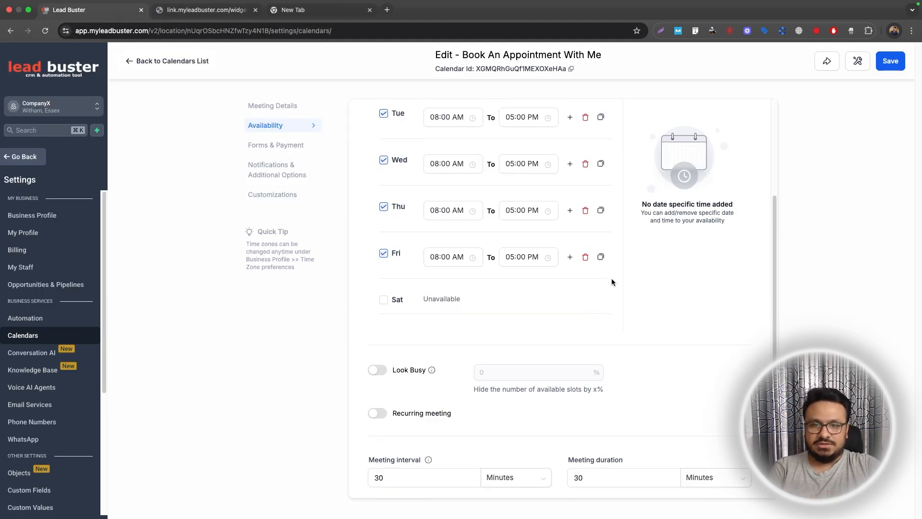
left_click(258, 145)
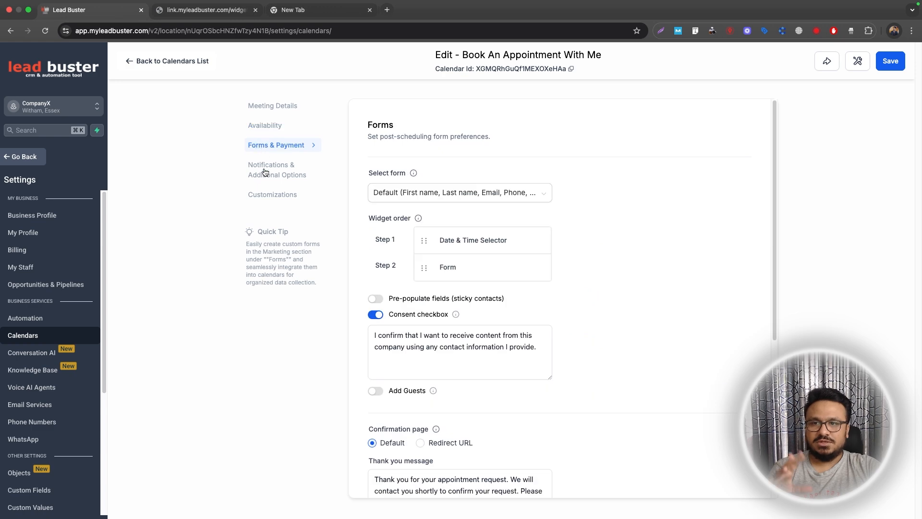
left_click(265, 171)
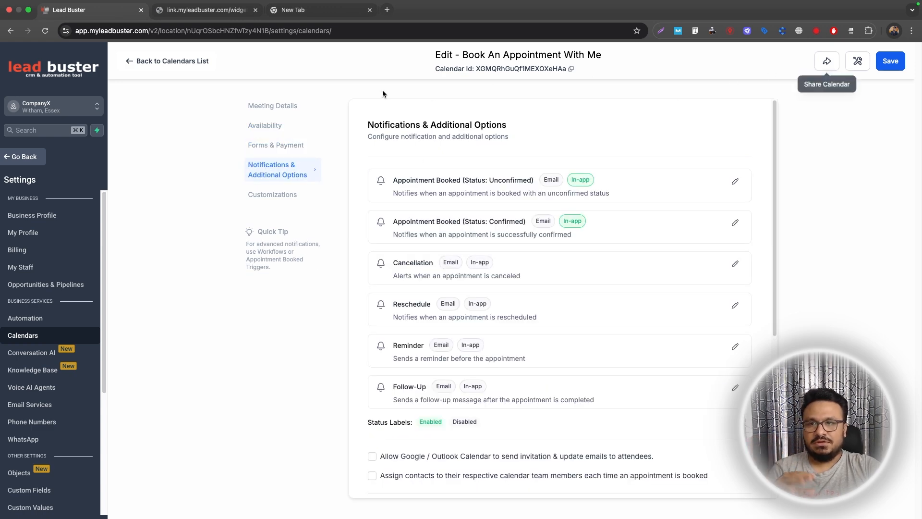
left_click(155, 60)
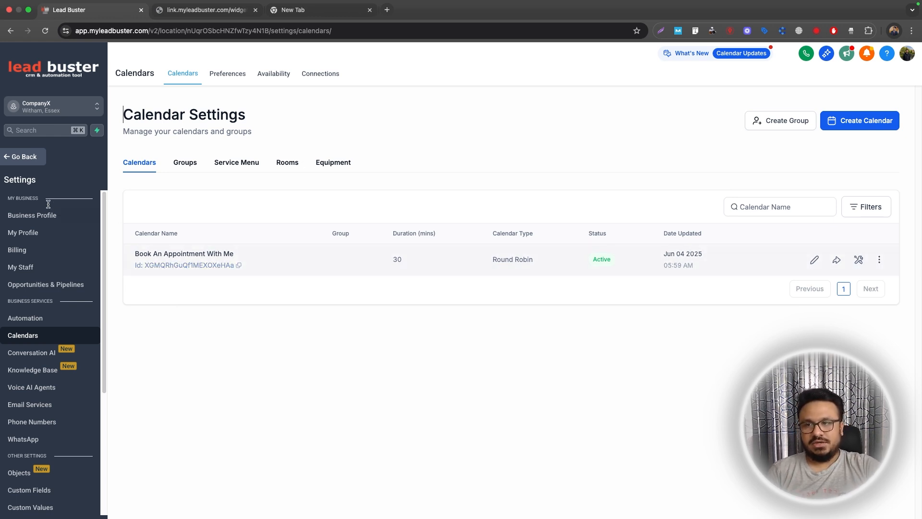
Create a blank workflow titled 'Zoom Integration >>Appointment Confirmation - Reminders' and begin adding a trigger.
left_click(24, 158)
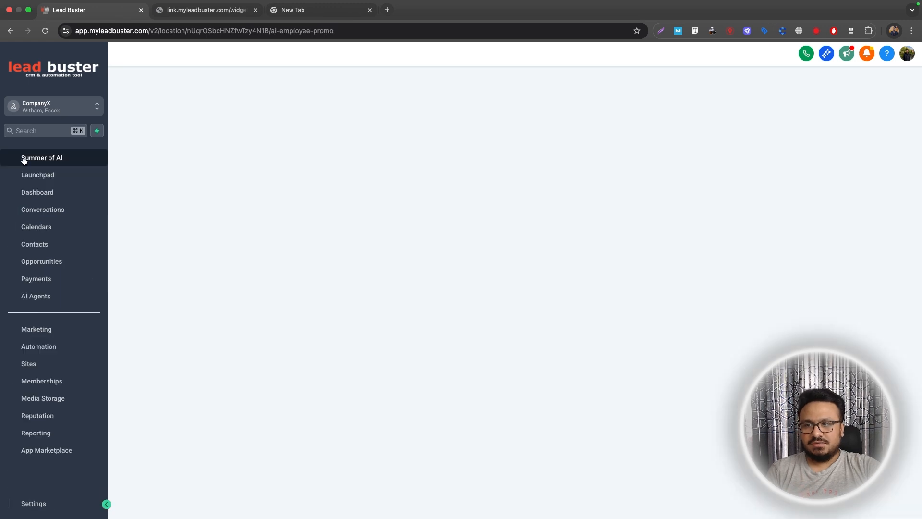
left_click(38, 353)
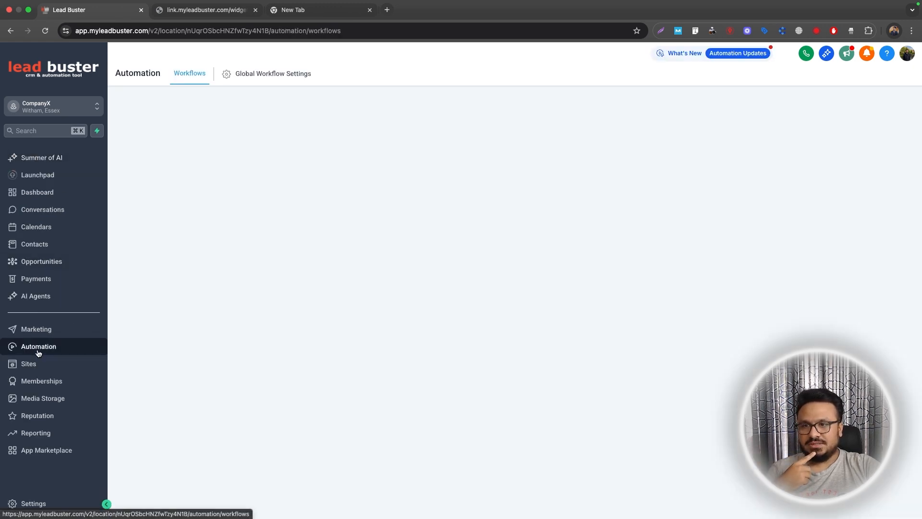
left_click(780, 111)
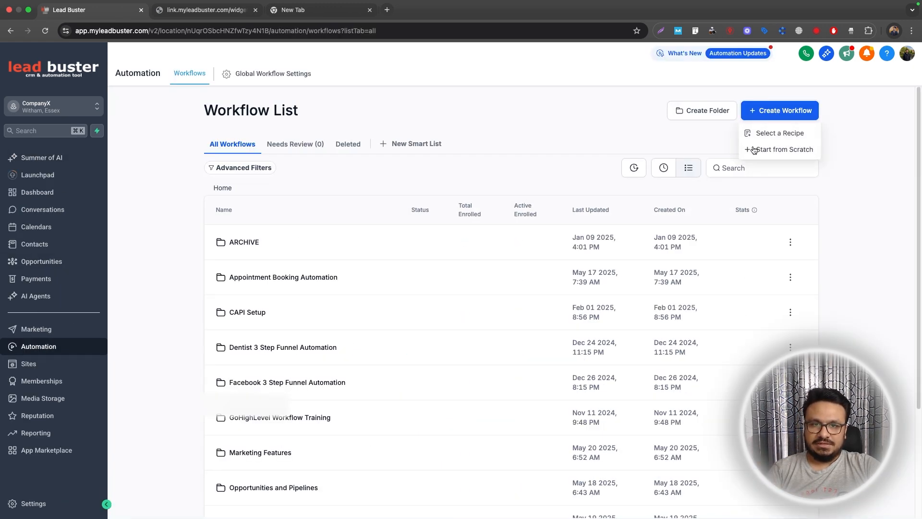
left_click(779, 149)
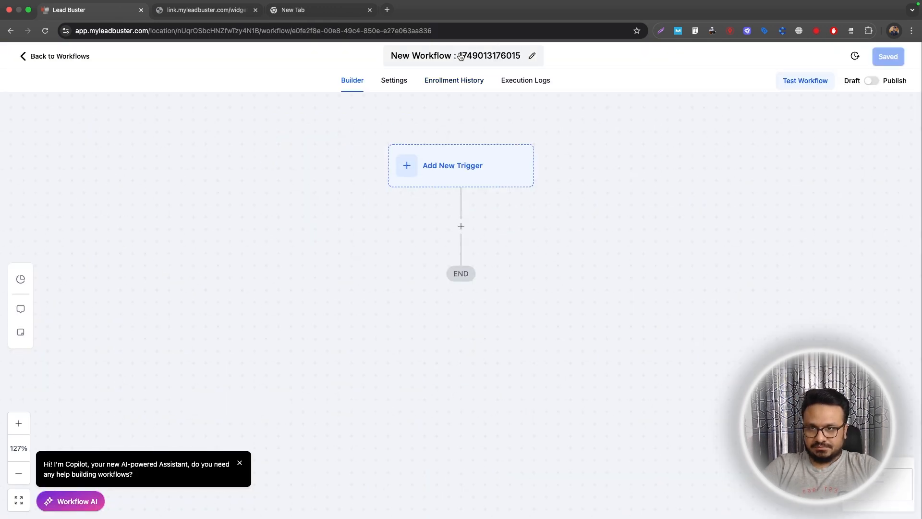
left_click(459, 54)
type("Zo")
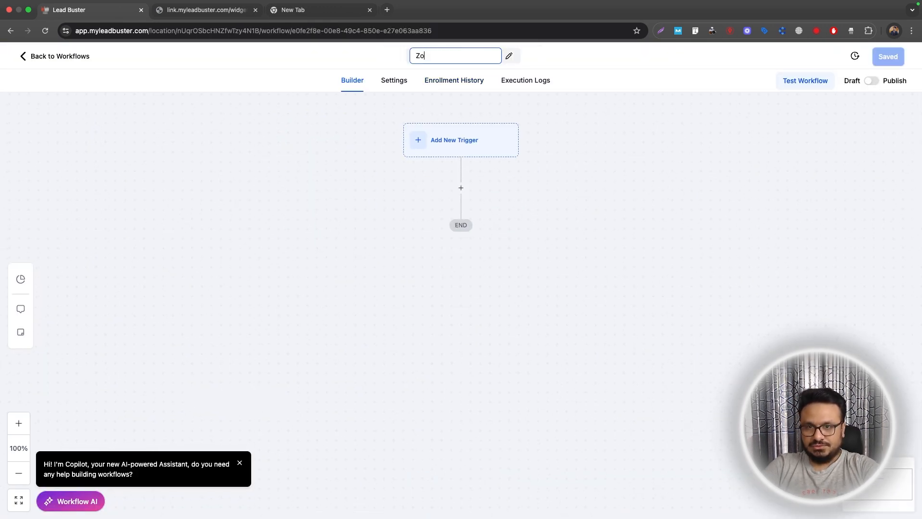
type("om Integration ")
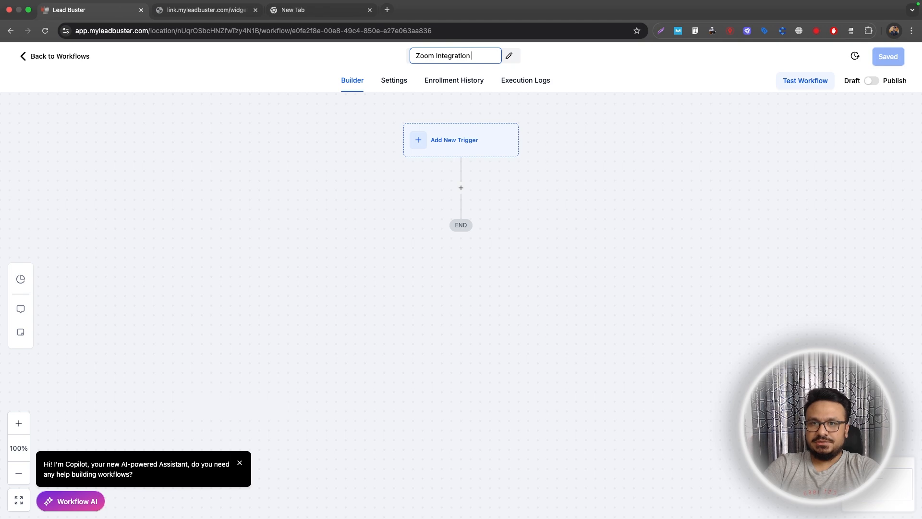
type(">>Appointm")
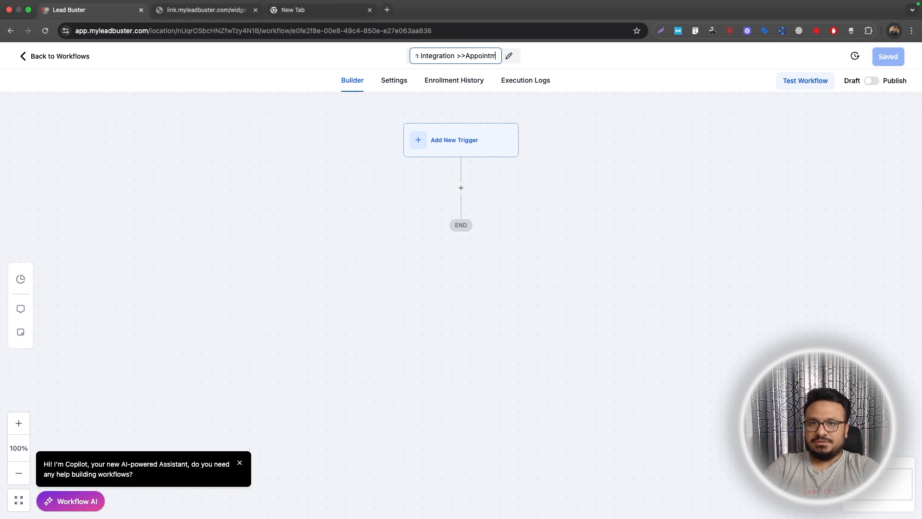
type("ent Confirmation ")
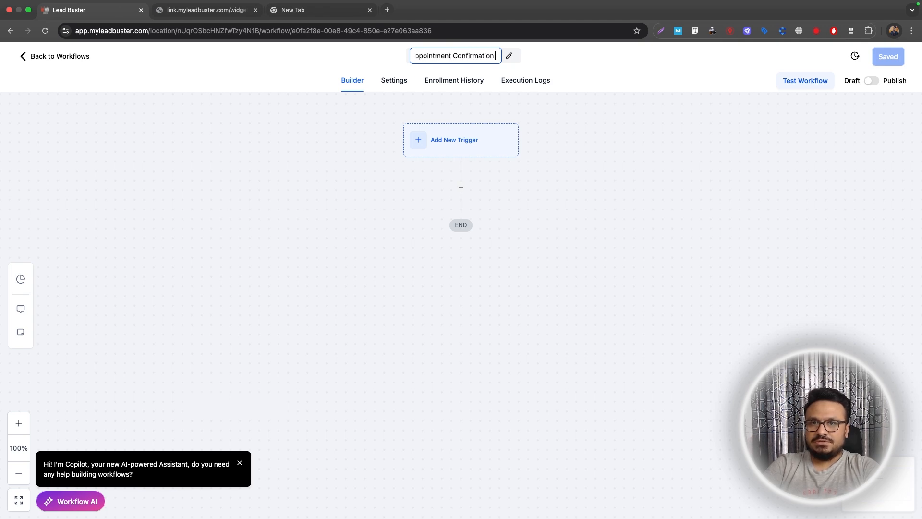
type("- Reminders")
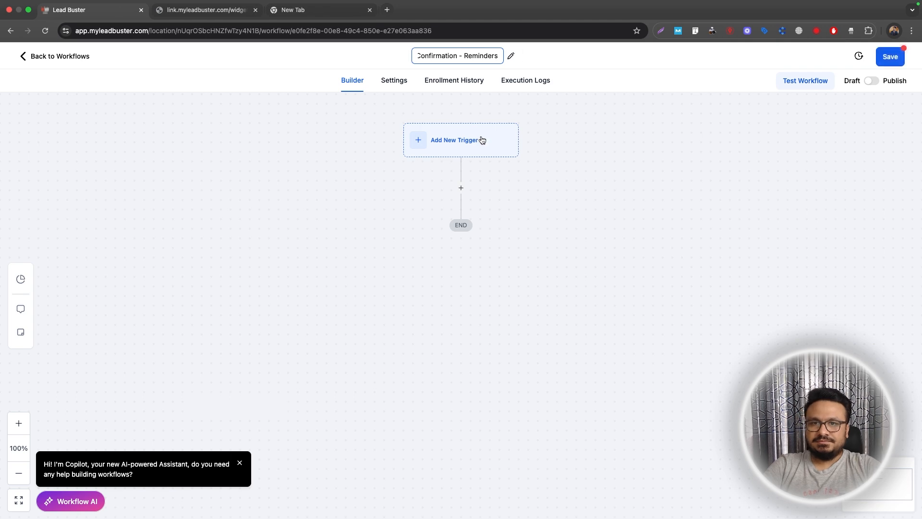
left_click(482, 139)
Choose the Appointment Status trigger, filtered to the Book An Appointment With Me calendar.
type("appoin")
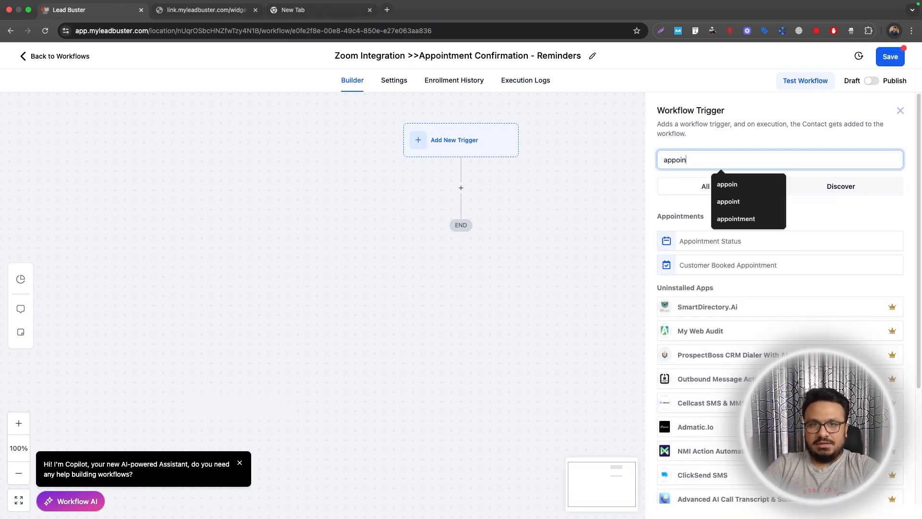
left_click(744, 240)
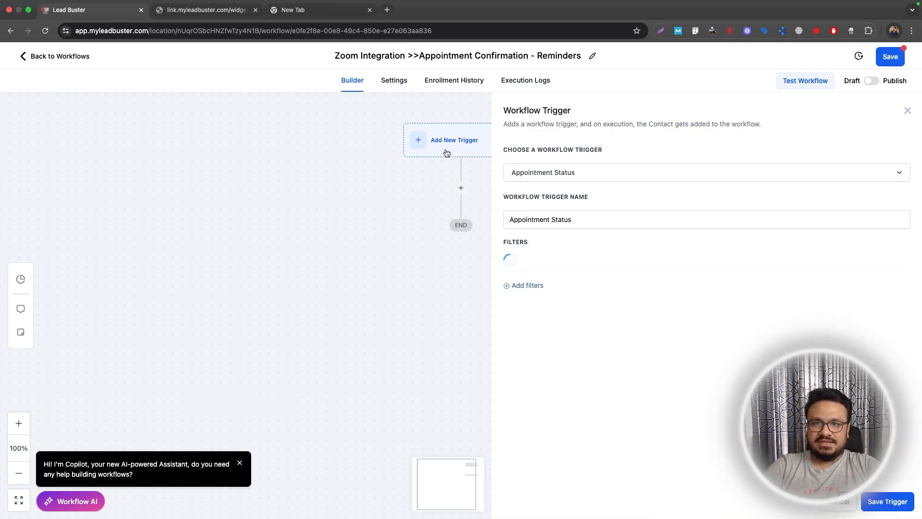
left_click(533, 294)
left_click(534, 295)
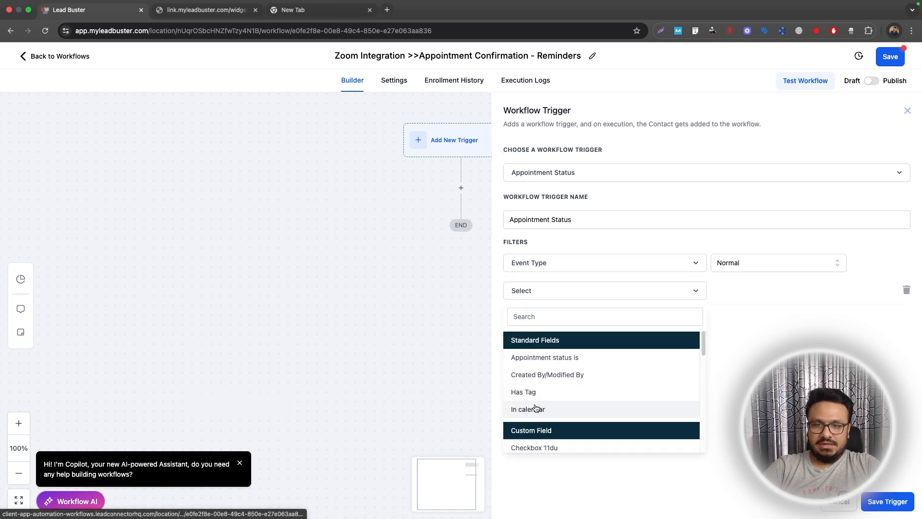
left_click(617, 408)
left_click(769, 294)
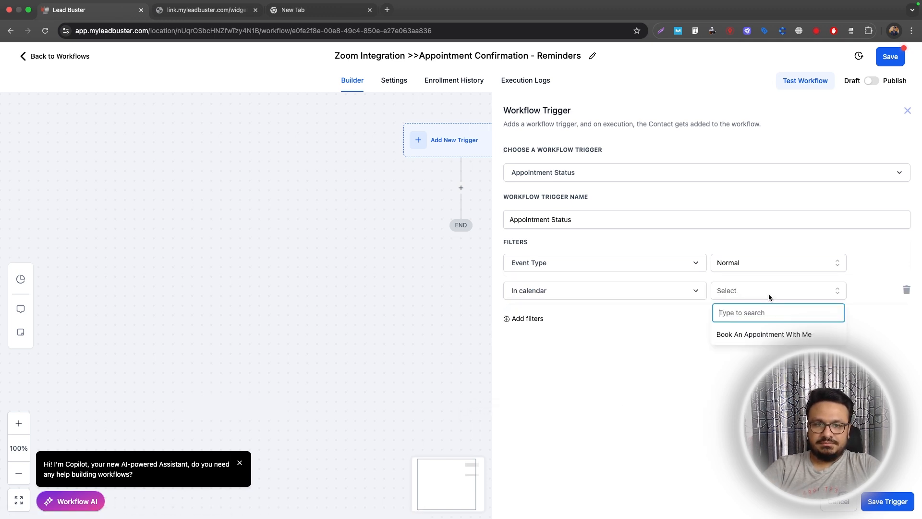
left_click(761, 338)
Add an 'Appointment status is confirmed' filter and save the trigger.
left_click(528, 318)
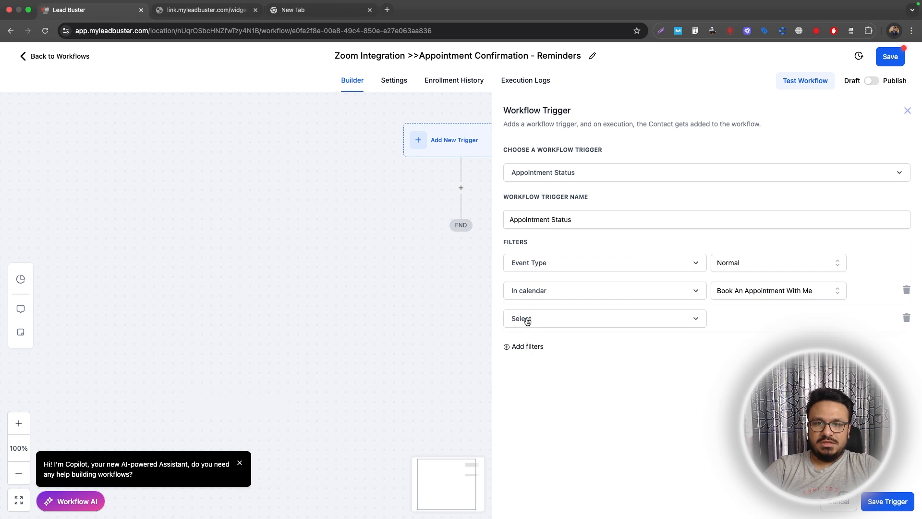
left_click(538, 321)
left_click(555, 390)
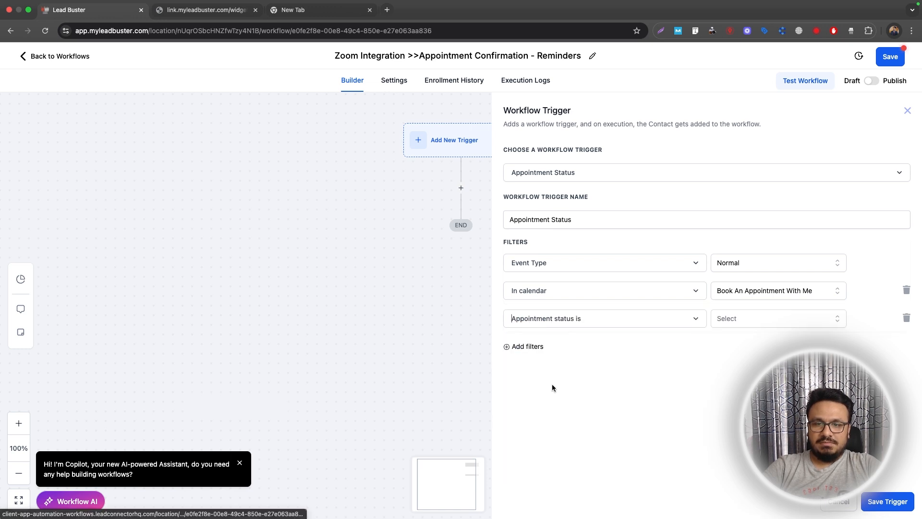
left_click(769, 318)
left_click(733, 379)
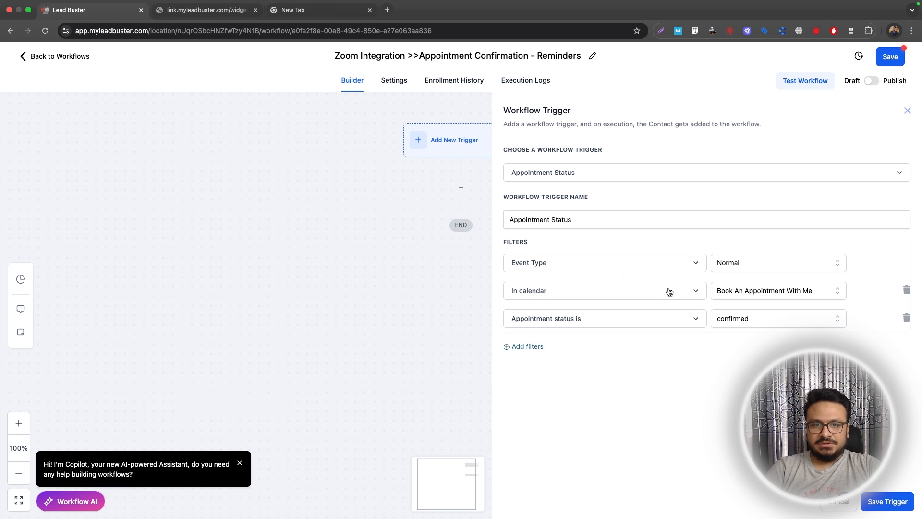
left_click(887, 501)
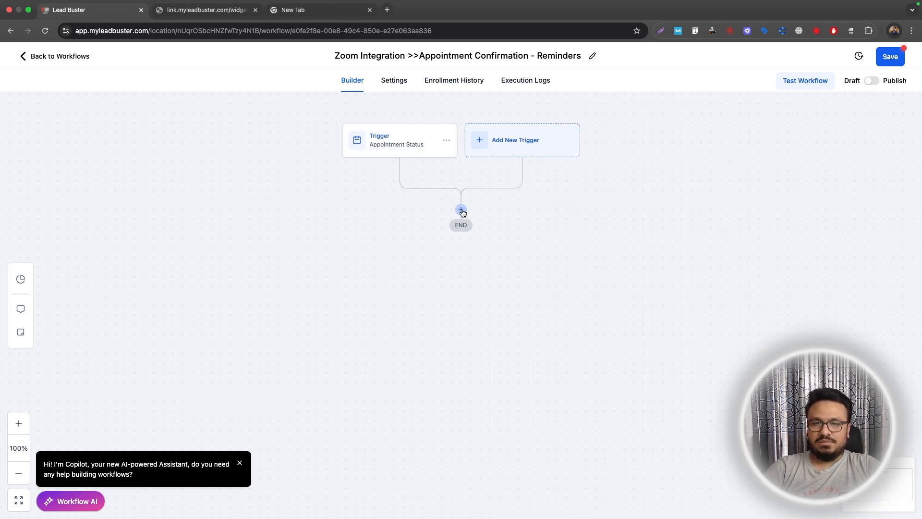
Add a Send Email action after the trigger.
left_click(462, 211)
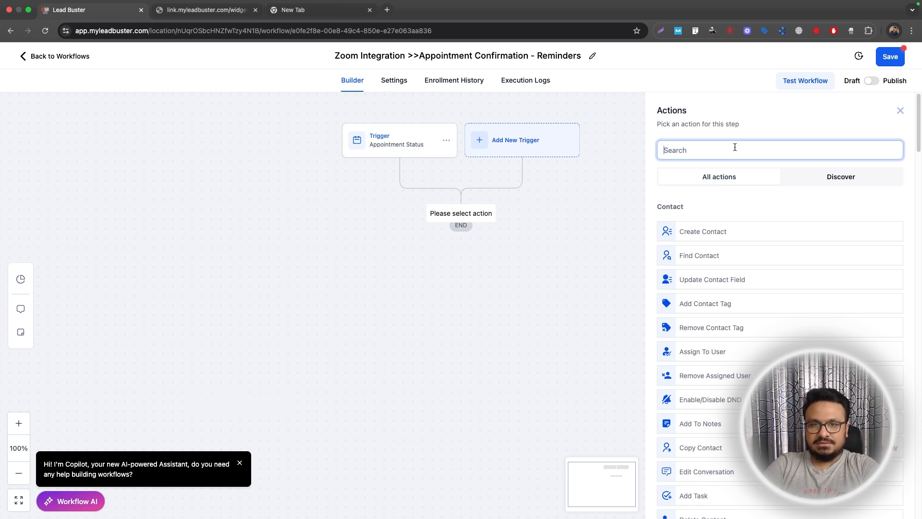
type("email")
left_click(768, 220)
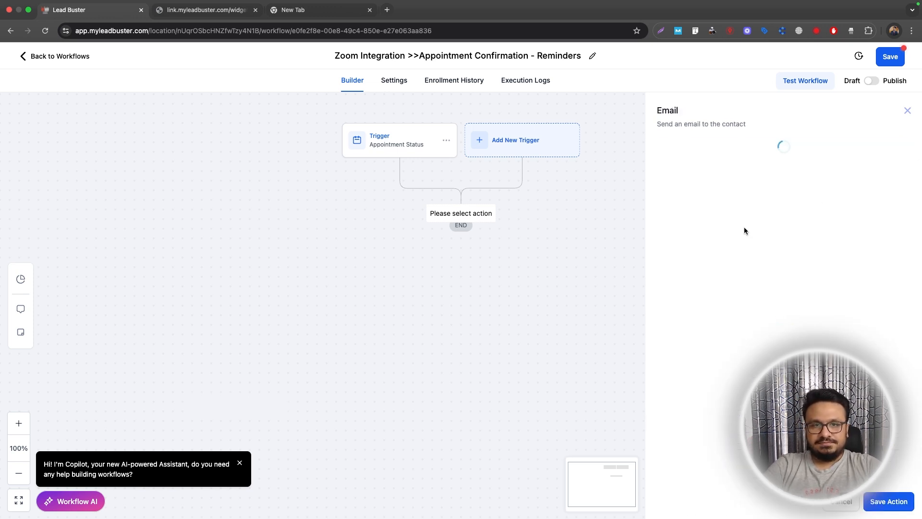
Fill in the sender's name and e-mail address, set the subject to Appointment Confirmation, and start the message.
left_click(687, 225)
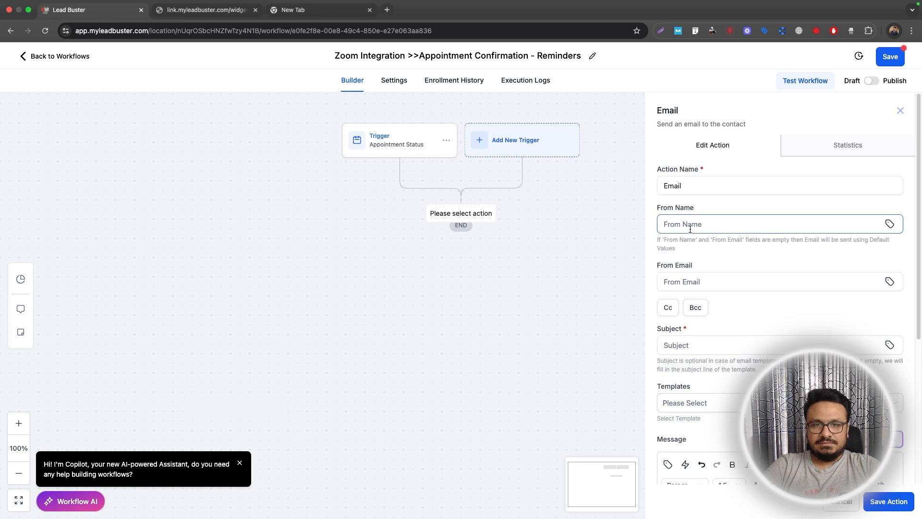
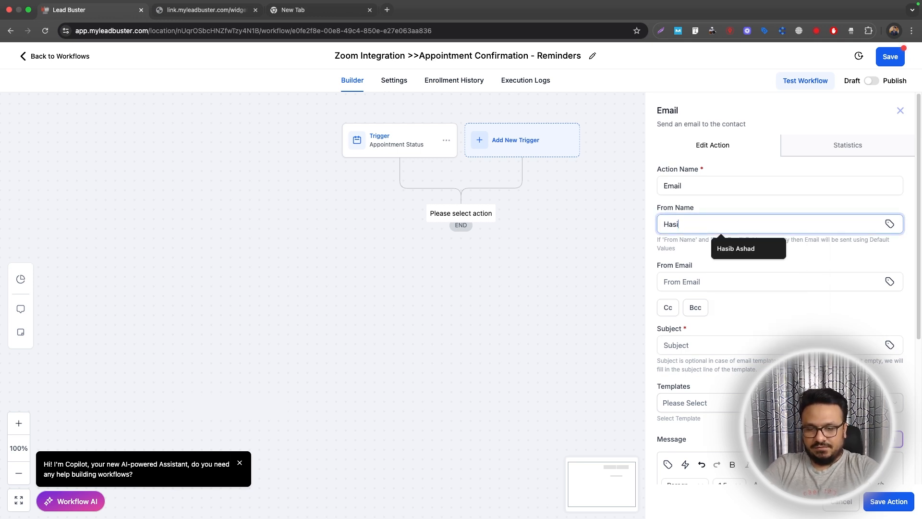
key("Tab")
key("Tab")
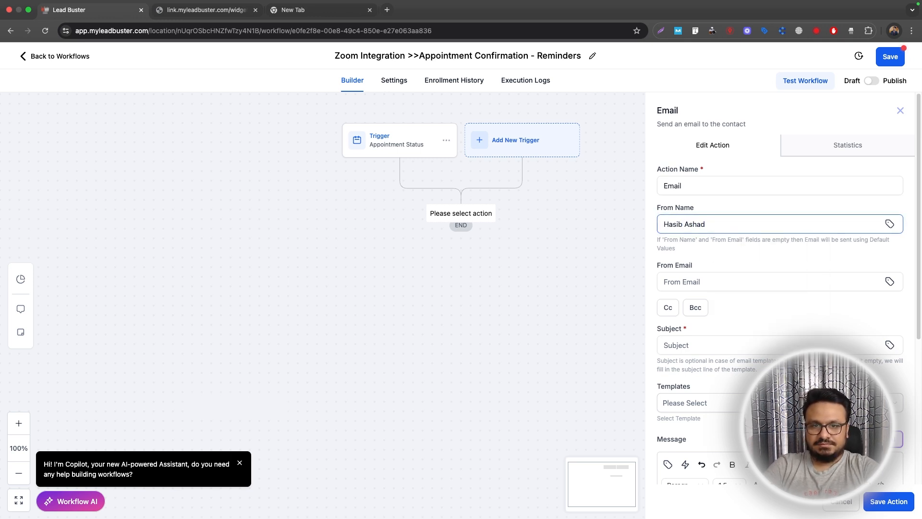
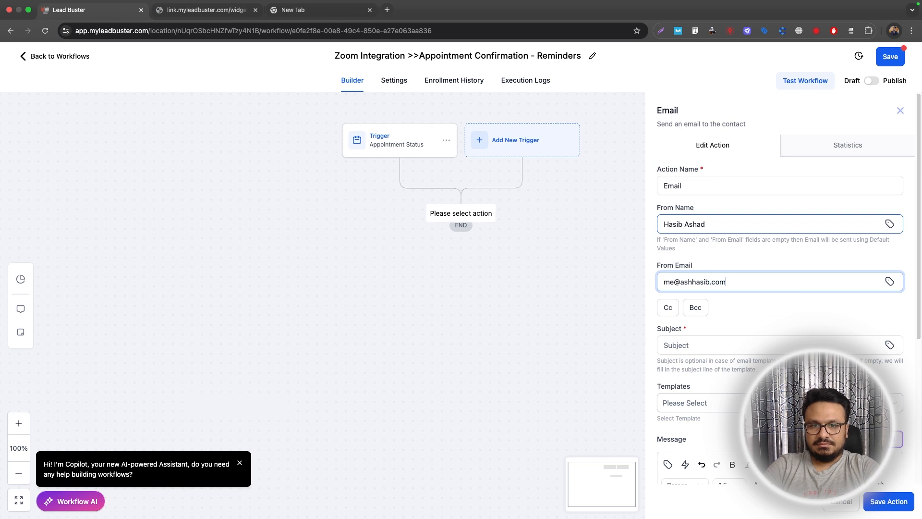
key("Tab")
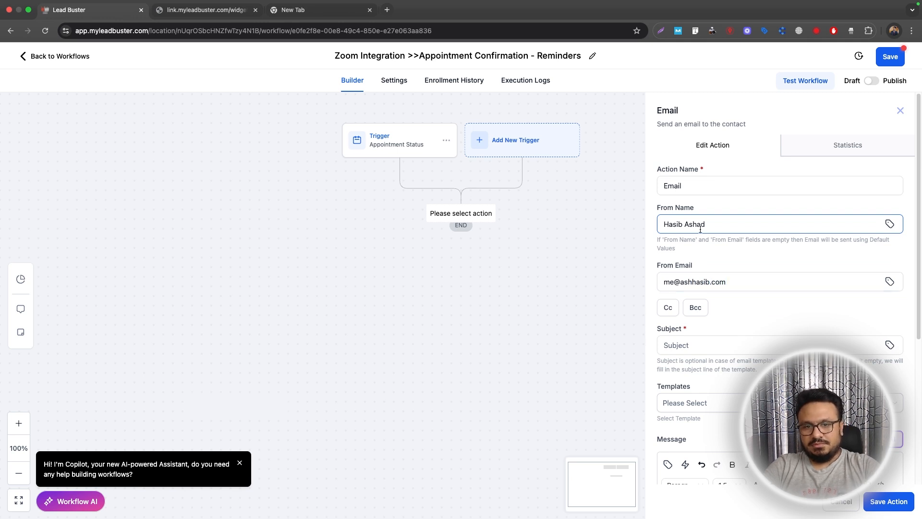
left_click(687, 345)
type("Appoi")
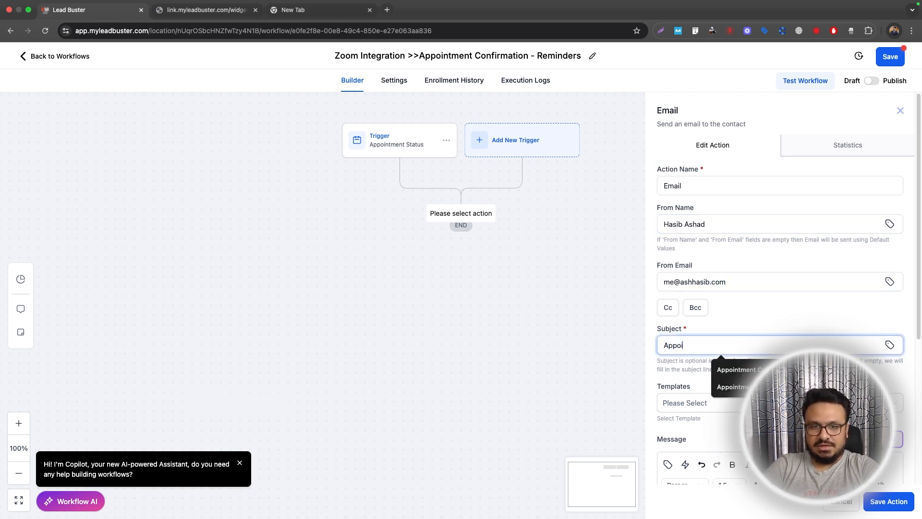
type("n")
left_click(721, 386)
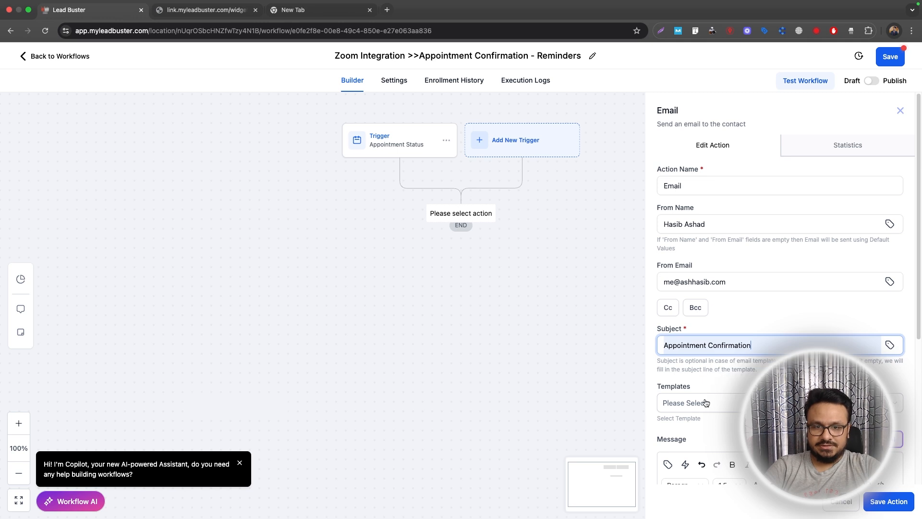
scroll(705, 404, "down", 3)
left_click(706, 427)
Start the message with 'Hi' plus the contact's first name, then 'Thanks for booking an'.
type("Hi")
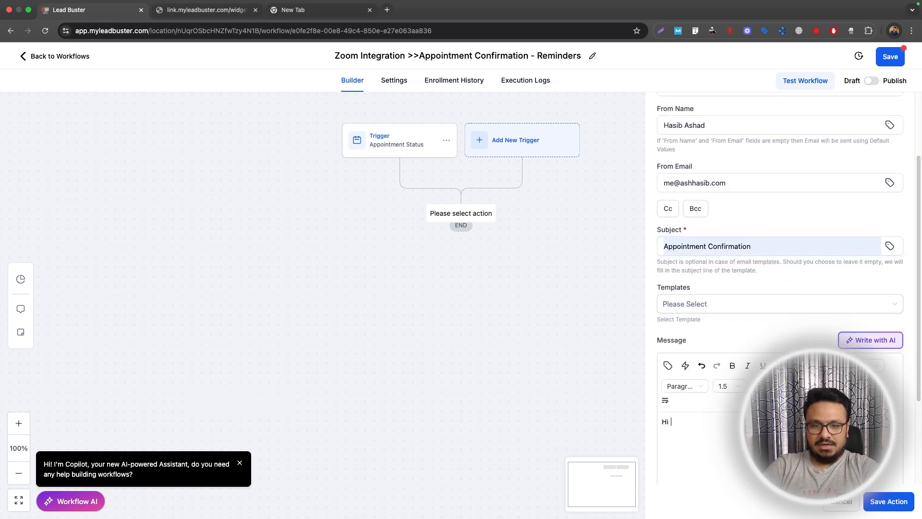
left_click(667, 366)
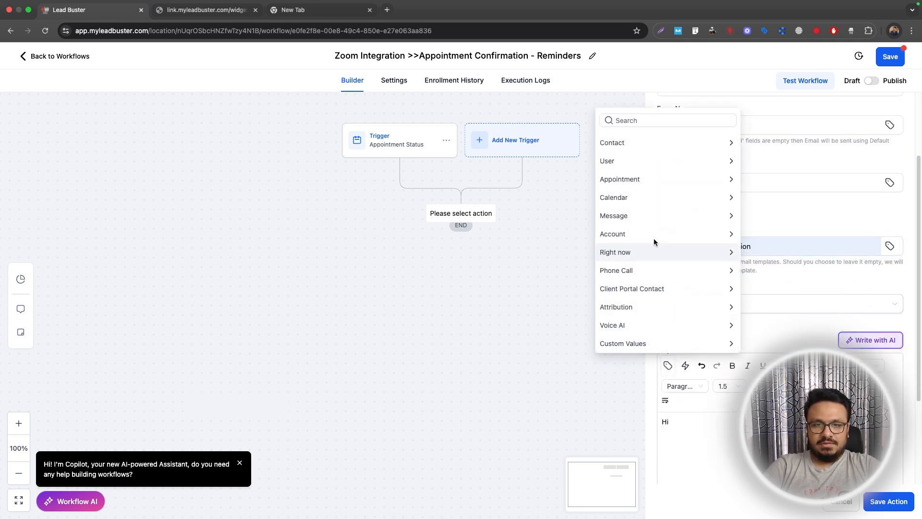
left_click(634, 147)
left_click(638, 175)
key("Return")
type("T")
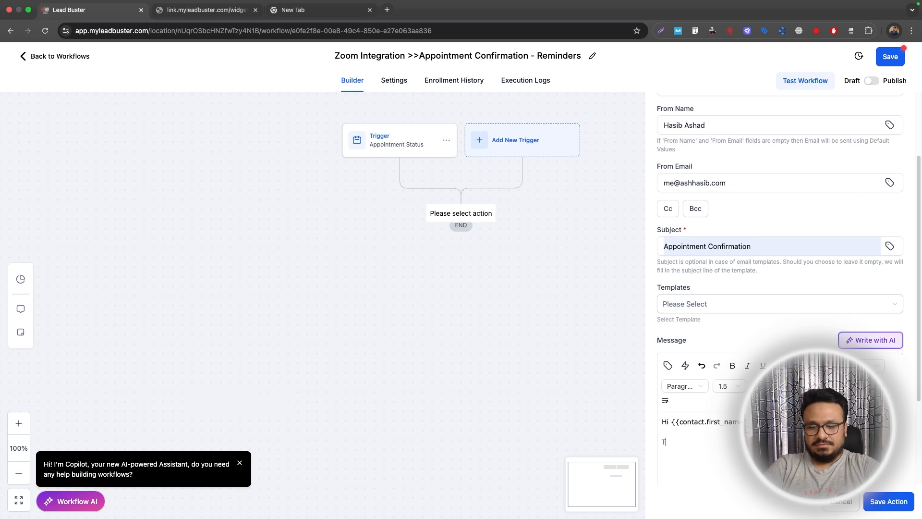
type("hanks for bookin")
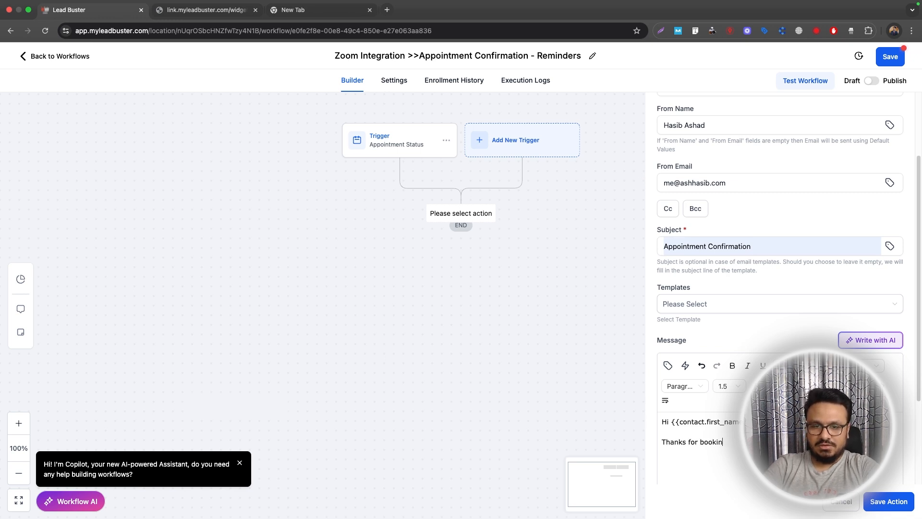
type("g an a")
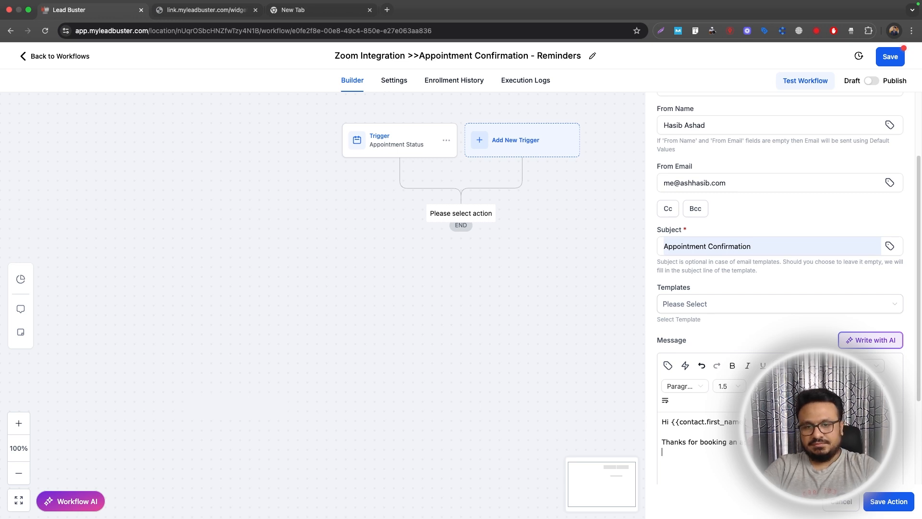
Insert the Appointment > Meeting Location custom value as the Zoom link.
scroll(786, 307, "down", 3)
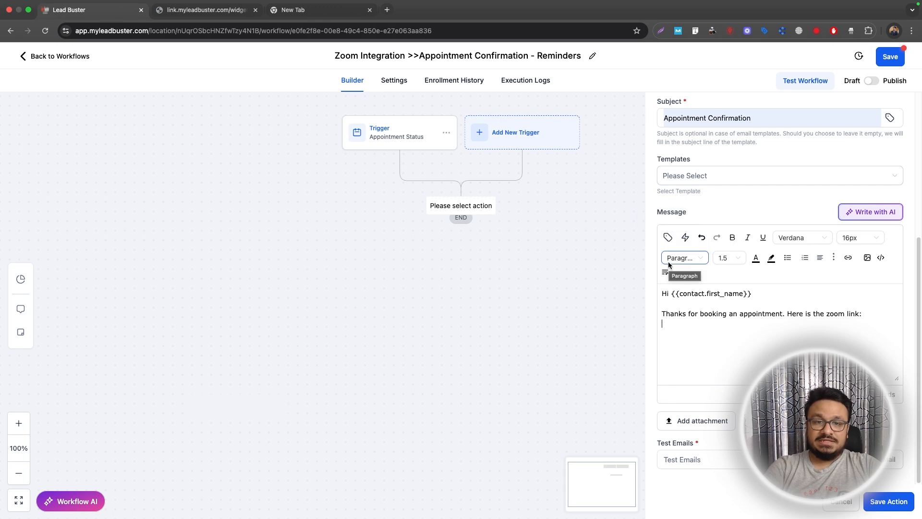
left_click(668, 237)
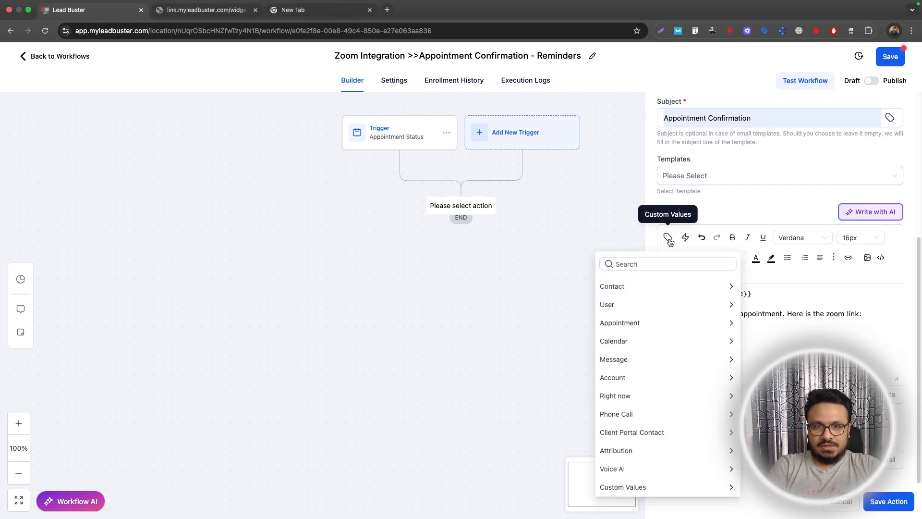
left_click(616, 332)
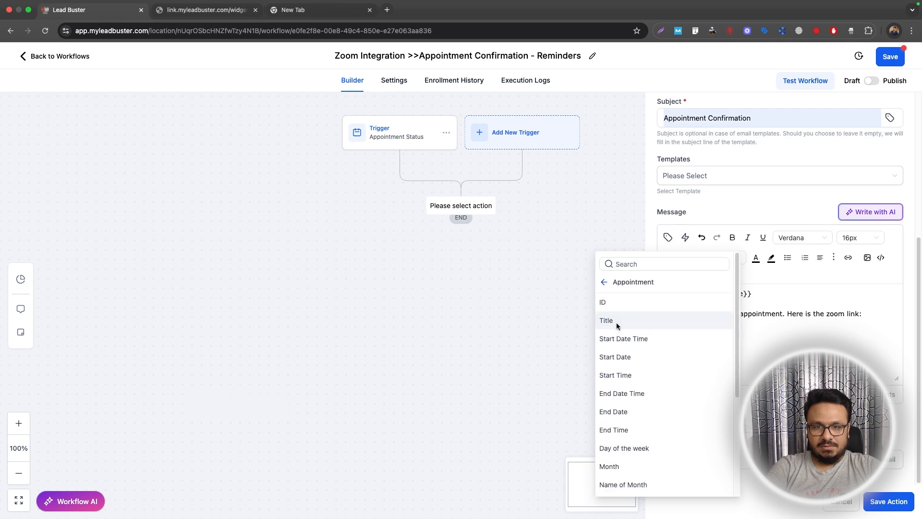
scroll(624, 355, "down", 3)
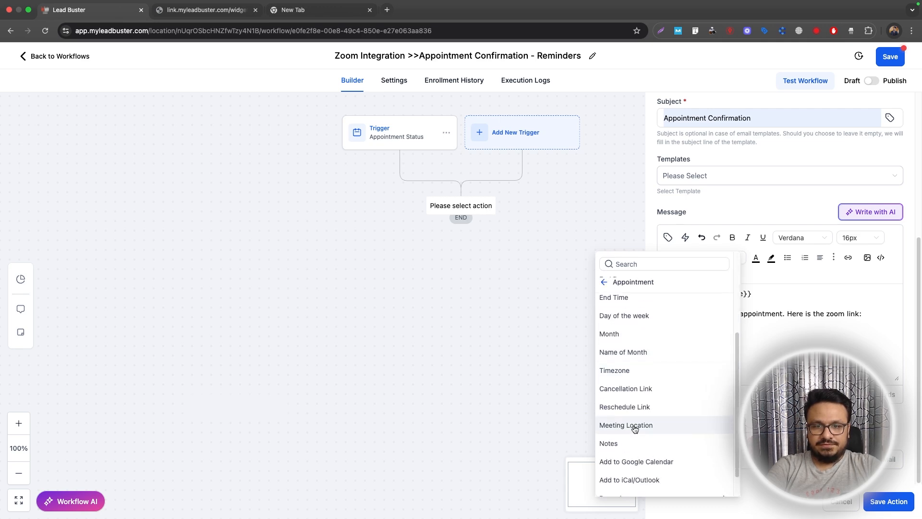
left_click(630, 425)
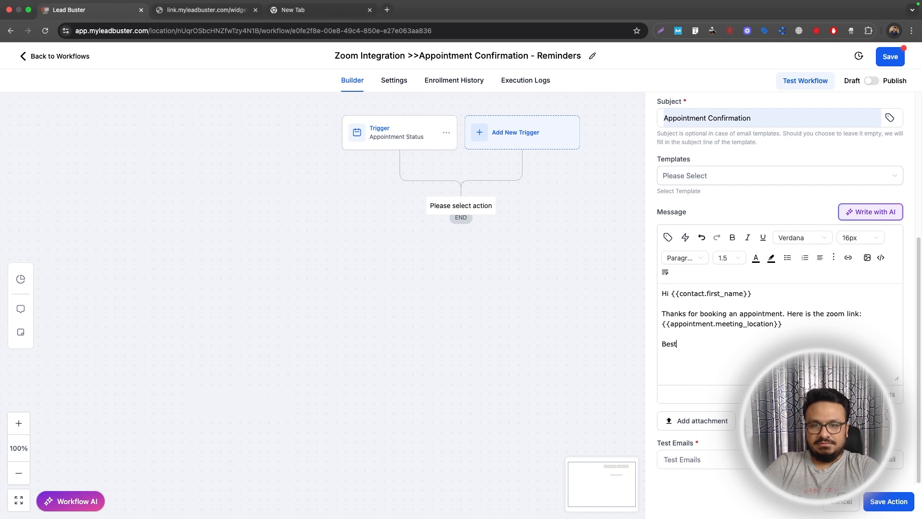
Finish with a 'Best Regards' sign-off and the sender's name, then save the email action.
key("BackSpace")
type("Regards")
key("Return")
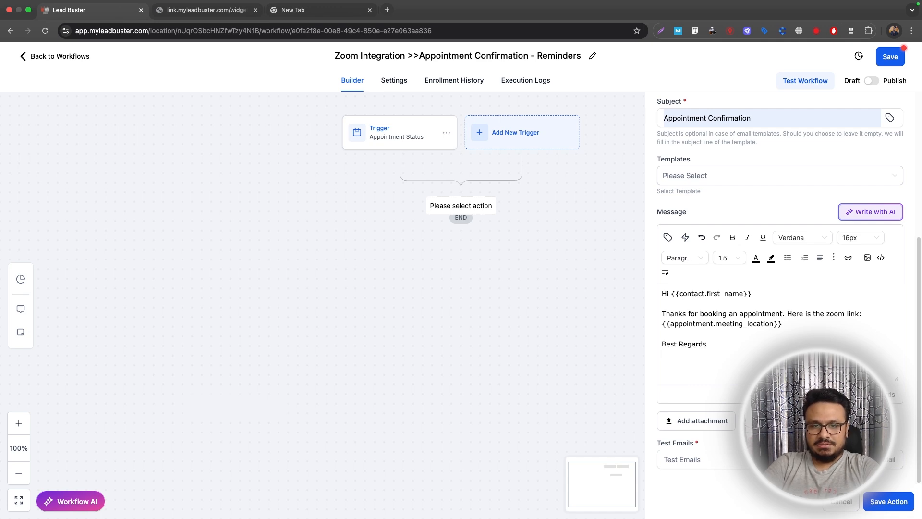
type("Hasib")
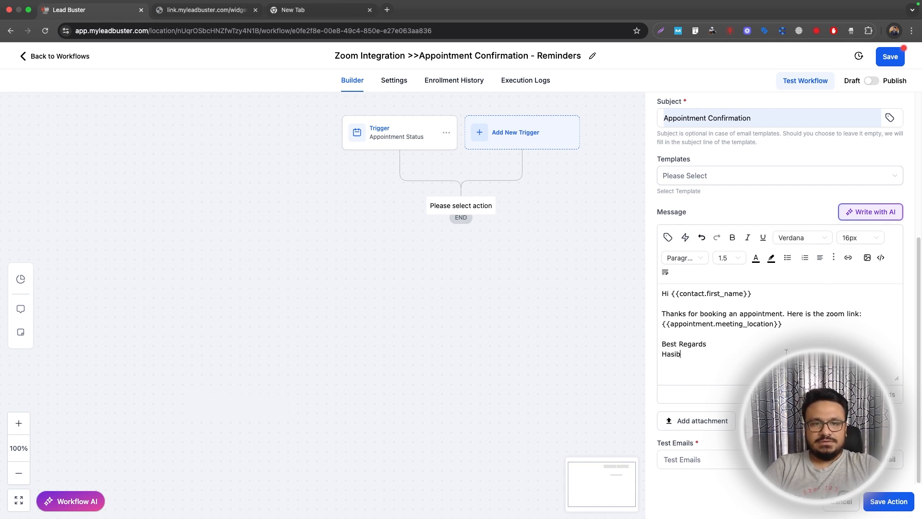
key("super+a")
left_click(889, 502)
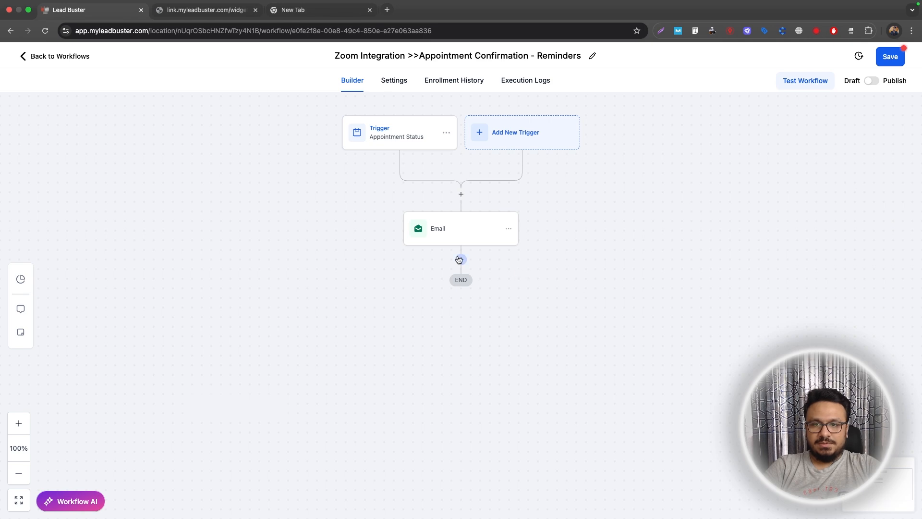
Add a Wait step until 1 day before the appointment time, renamed with 'until', and save it.
left_click(460, 259)
type("wa")
left_click(687, 225)
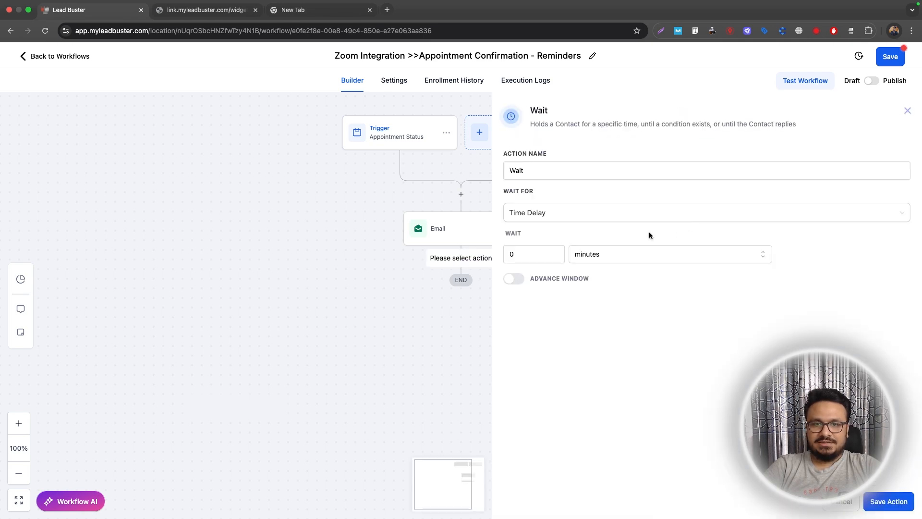
left_click(516, 213)
left_click(534, 283)
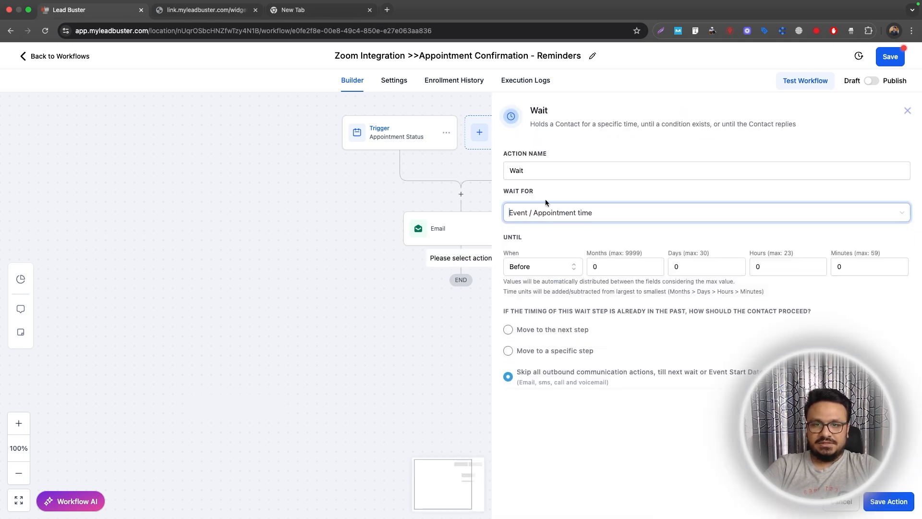
left_click(736, 265)
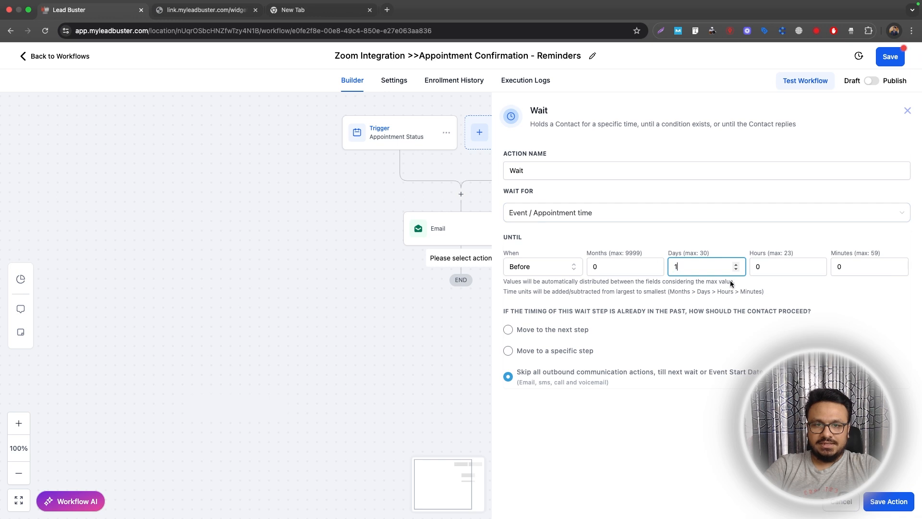
left_click(564, 177)
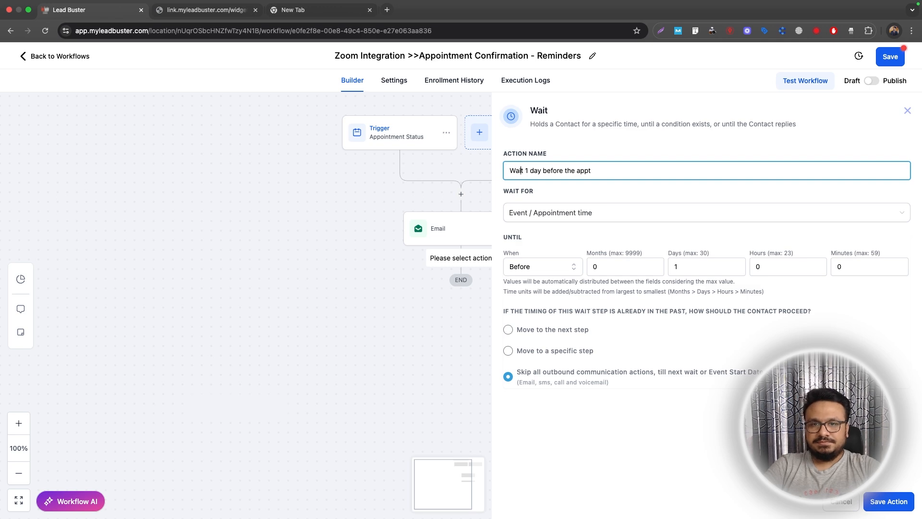
type("until")
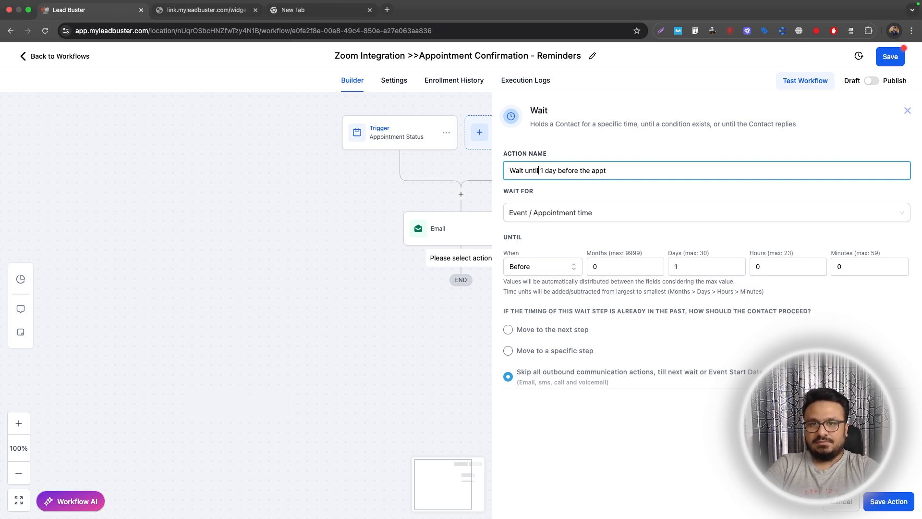
left_click(882, 504)
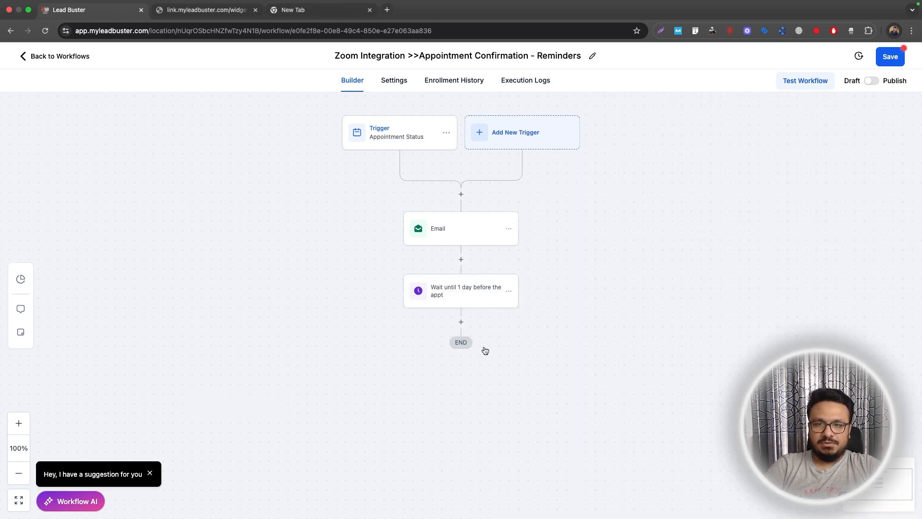
Copy the confirmation email step and paste it below the wait.
left_click(460, 322)
type("emai")
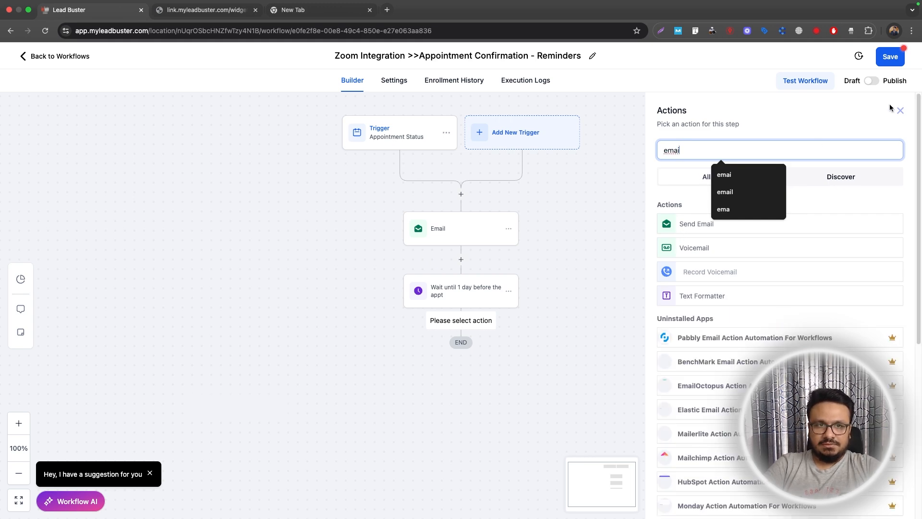
left_click(907, 110)
left_click(504, 228)
mouse_move(539, 267)
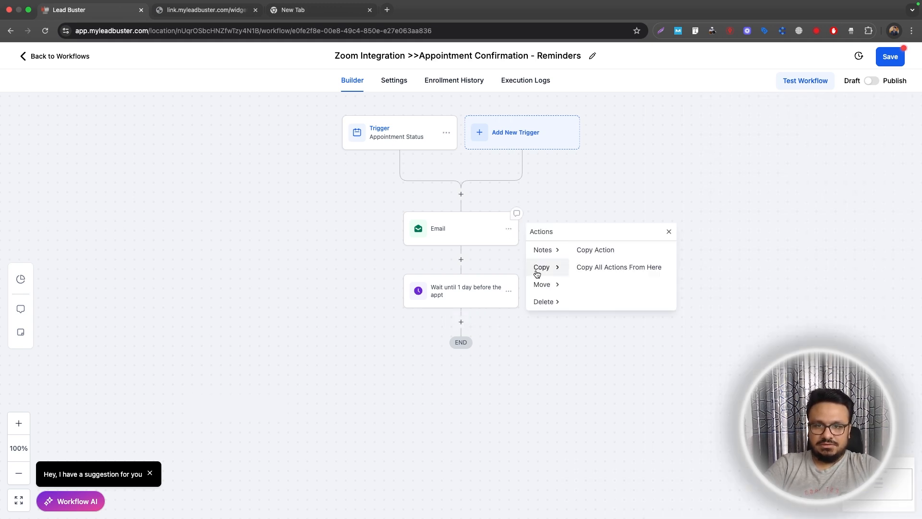
left_click(581, 257)
left_click(464, 321)
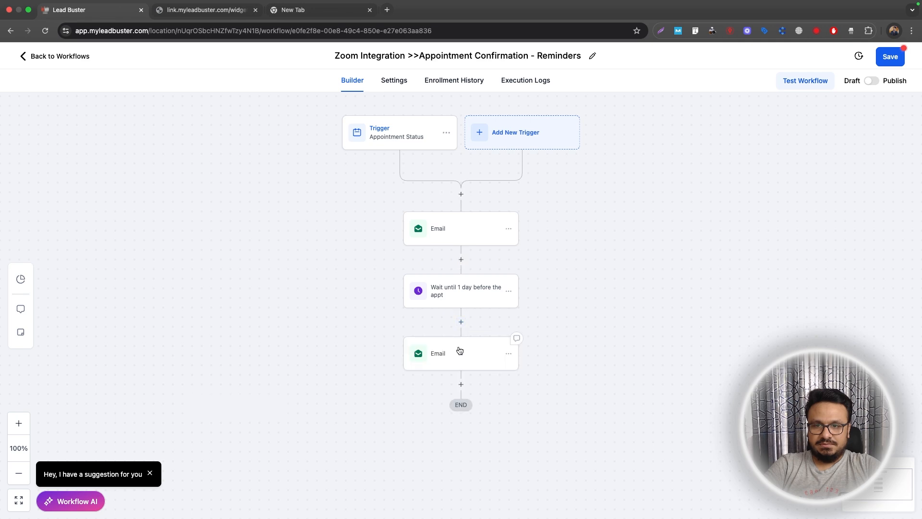
Rename the copied email to Email Reminder and change its subject to 'Our Appt is in 1 day'.
left_click(457, 351)
left_click(711, 182)
type("Reminder")
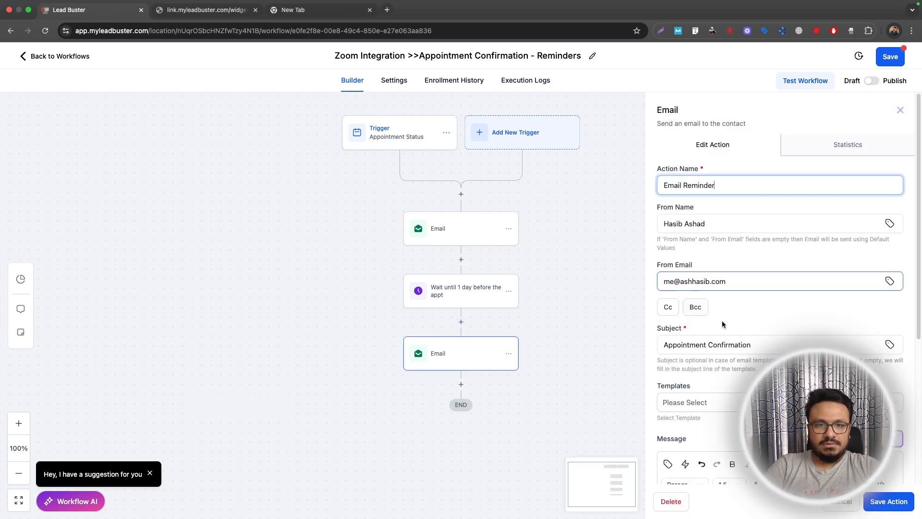
scroll(722, 321, "down", 3)
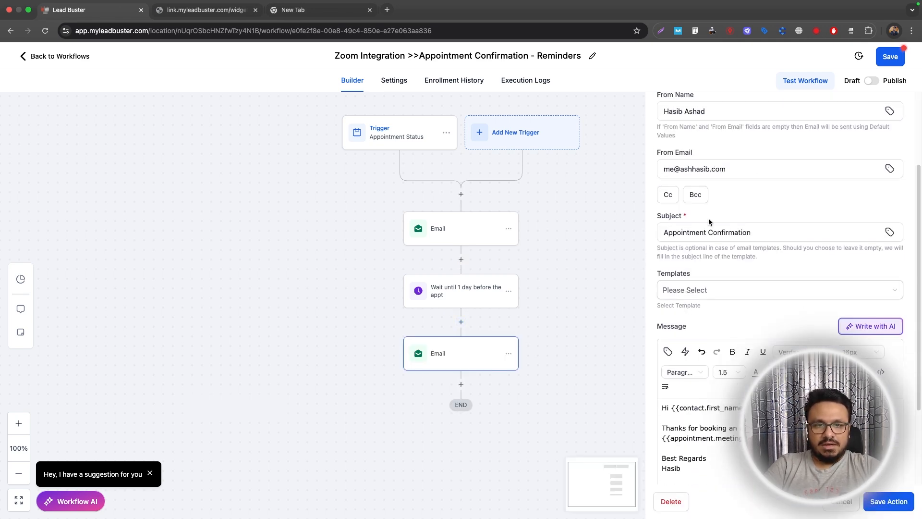
triple_click(720, 232)
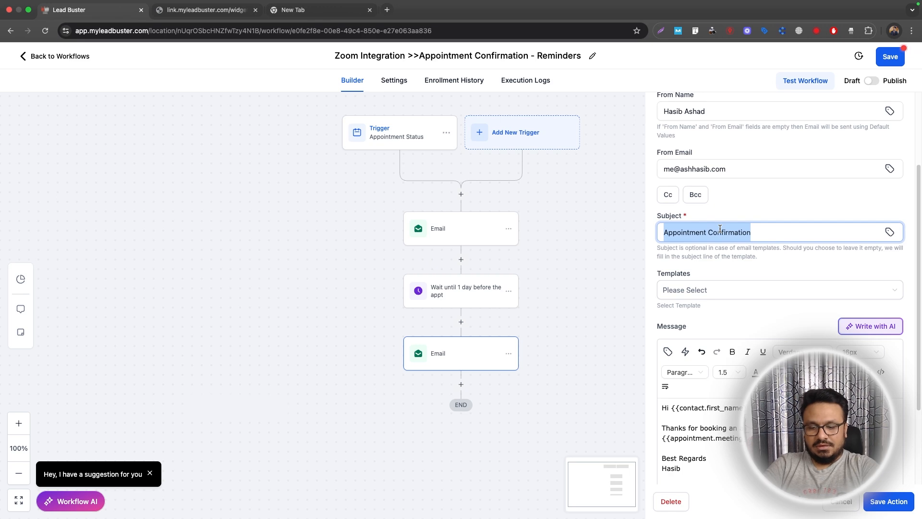
type("Our Appt is in 1 day")
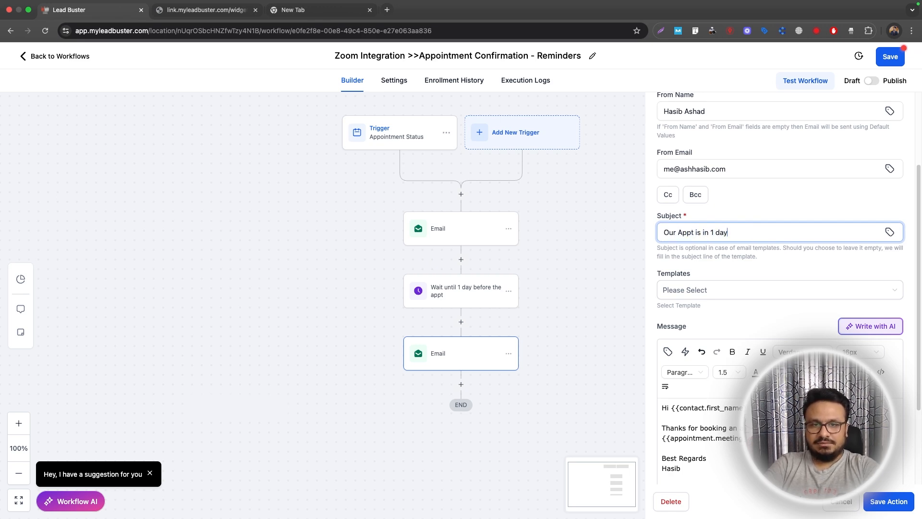
Rewrite the body's opening as 'Just a reminder, our…' and save the reminder step.
scroll(737, 311, "down", 1)
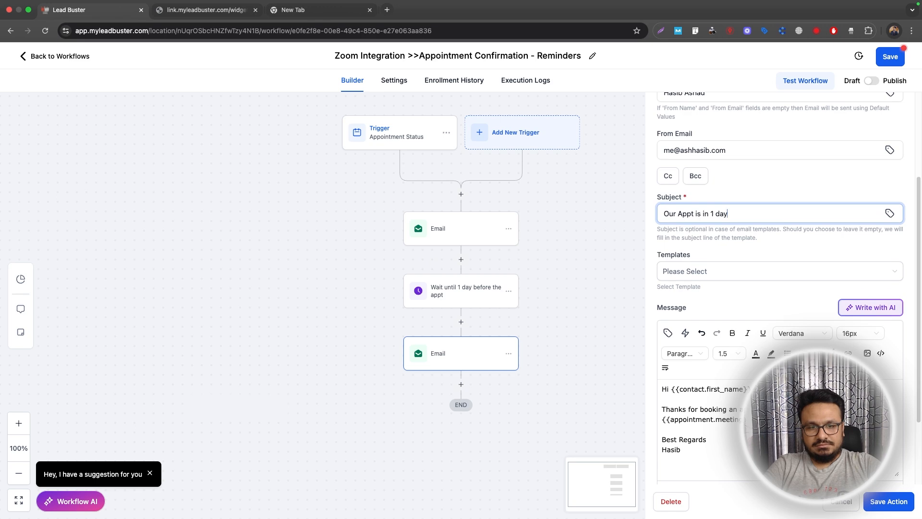
left_click_drag(836, 410, 653, 409)
type("Just a reminder, . Here")
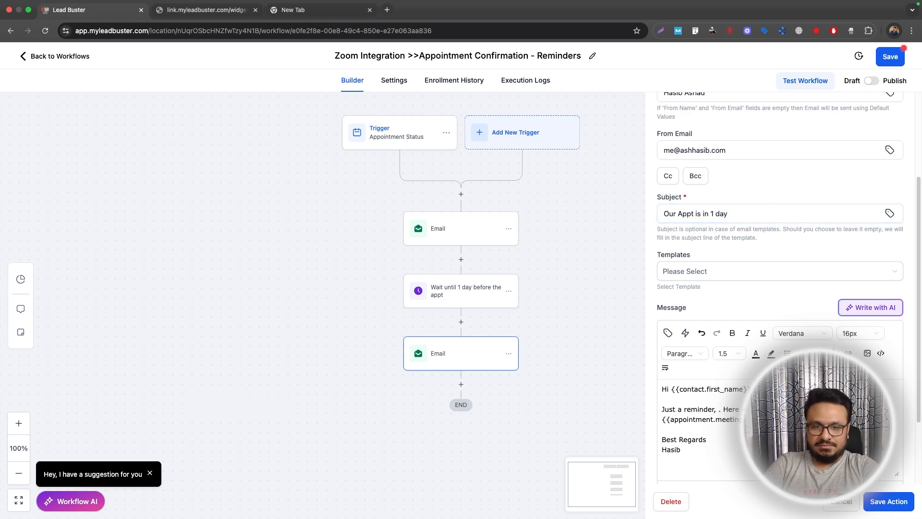
type("our")
key("BackSpace")
key("BackSpace")
key("BackSpace")
key("BackSpace")
key("BackSpace")
key("BackSpace")
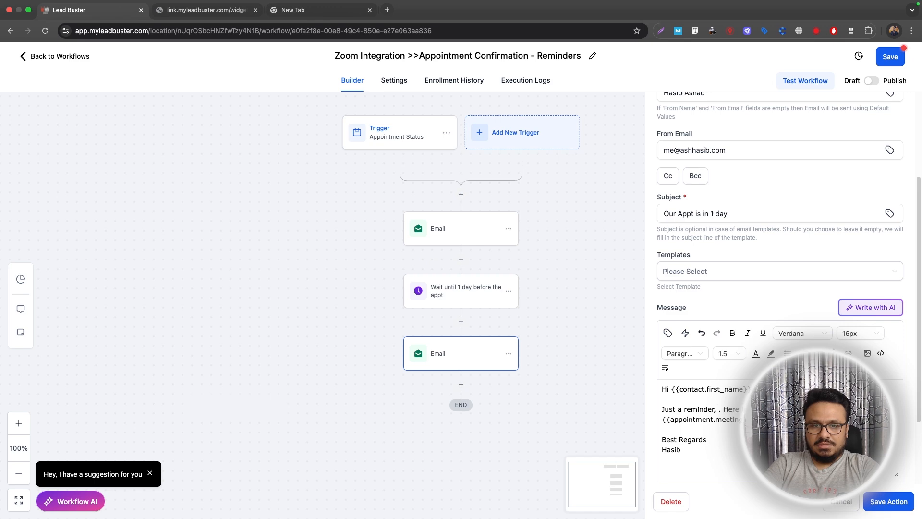
type("about")
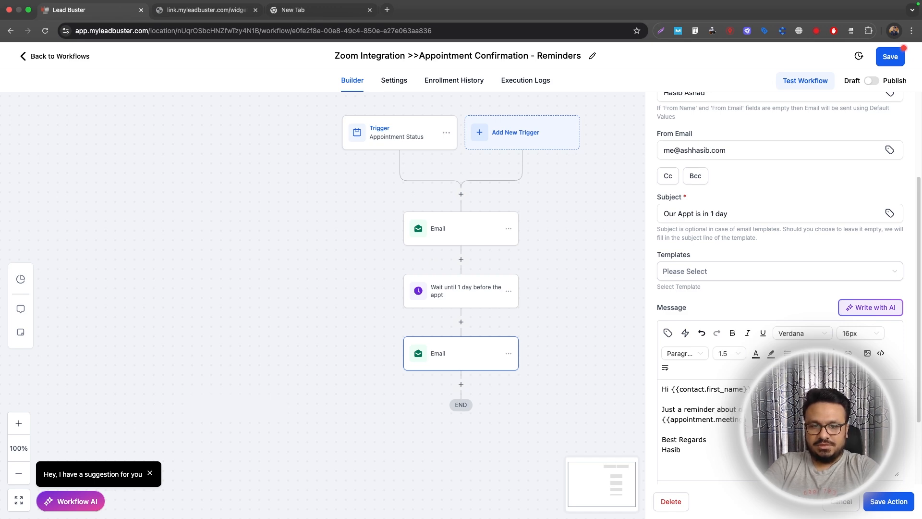
type("row")
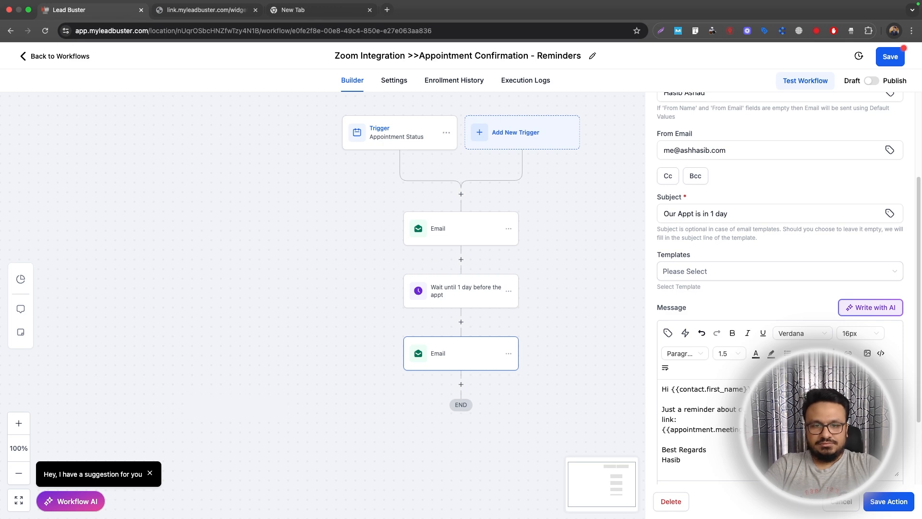
scroll(778, 336, "down", 3)
left_click(889, 501)
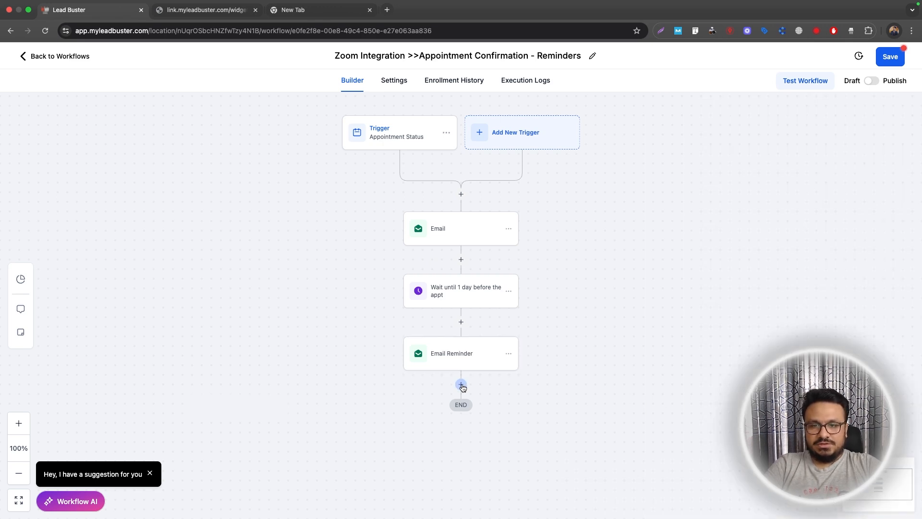
Add a Wait step timed against the appointment time.
left_click(463, 387)
type("wai")
left_click(691, 226)
left_click(523, 254)
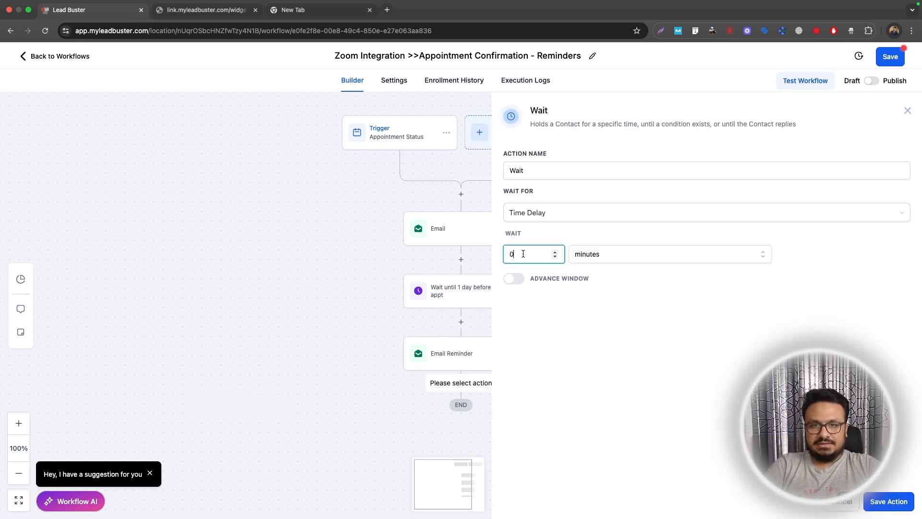
type("1")
left_click(588, 254)
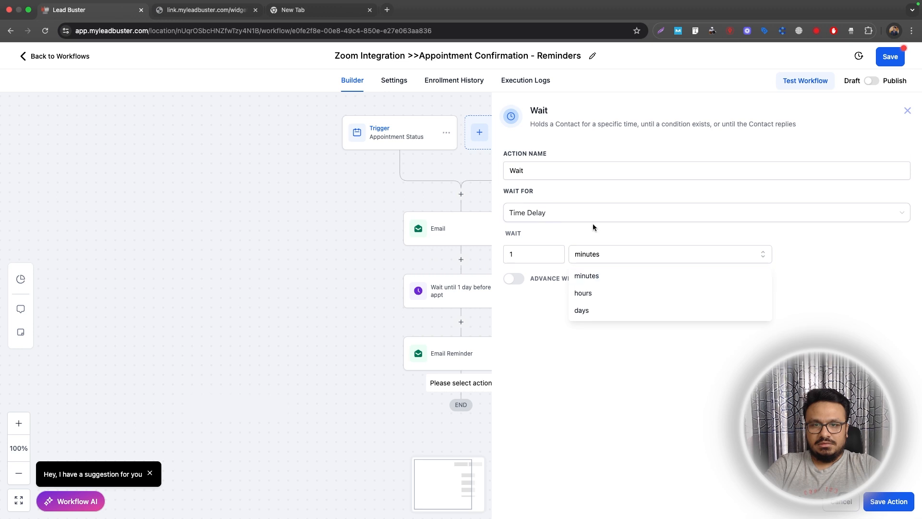
left_click(593, 218)
left_click(600, 277)
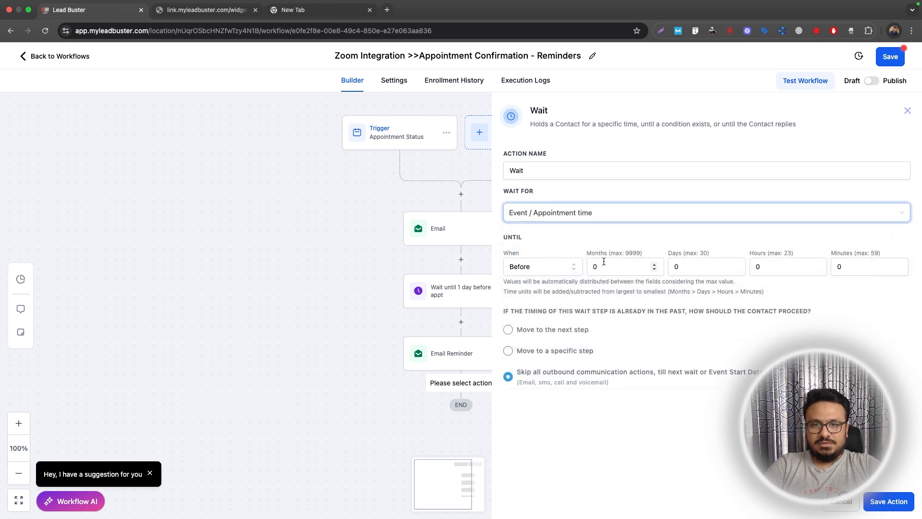
Set the wait to 1 hour before, name it 'Wait until 1 hour before appt', and save.
left_click(764, 266)
type("1")
left_click(614, 169)
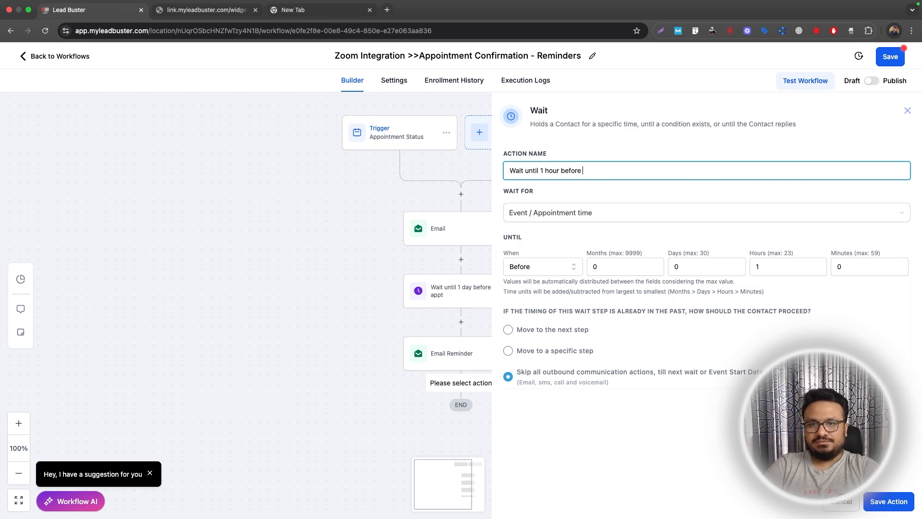
type("appt")
left_click(905, 507)
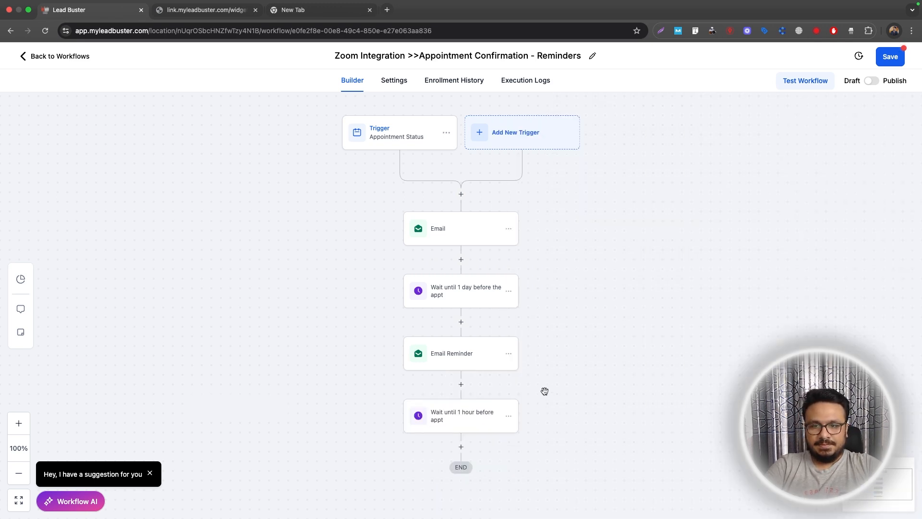
Copy the Email Reminder step below the 1-hour wait and open the copy.
scroll(545, 389, "down", 3)
left_click(509, 231)
mouse_move(542, 269)
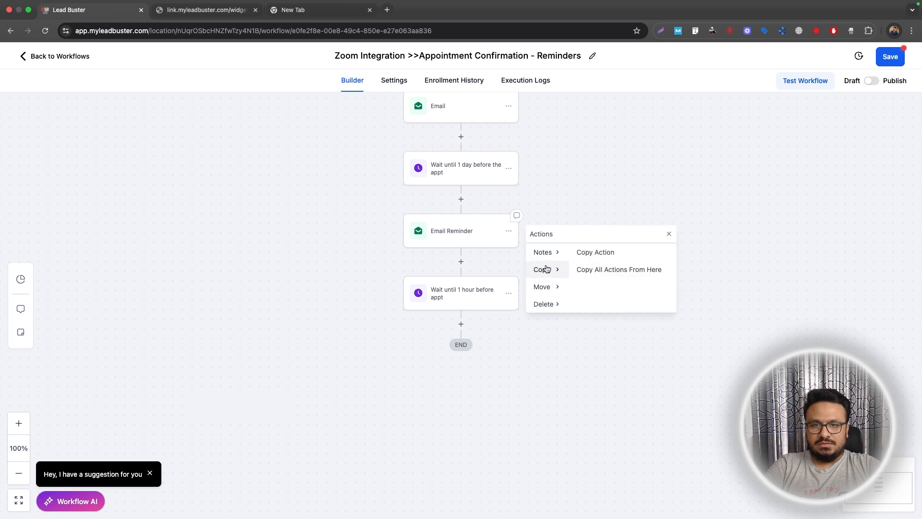
left_click(595, 253)
left_click(460, 325)
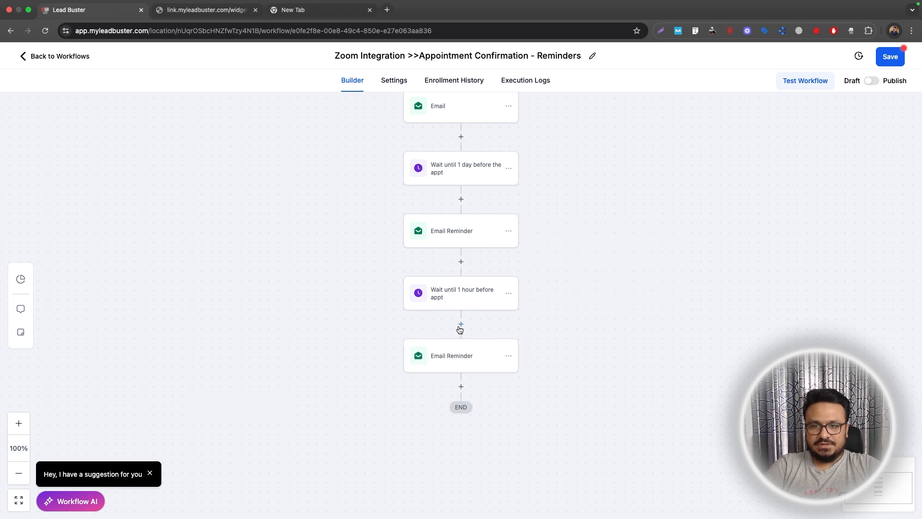
left_click(467, 369)
Change the subject's 'day' to 'hour' and 'tomorrow' to 'in an hour', save, then publish and save the workflow.
left_click_drag(716, 345, 767, 345)
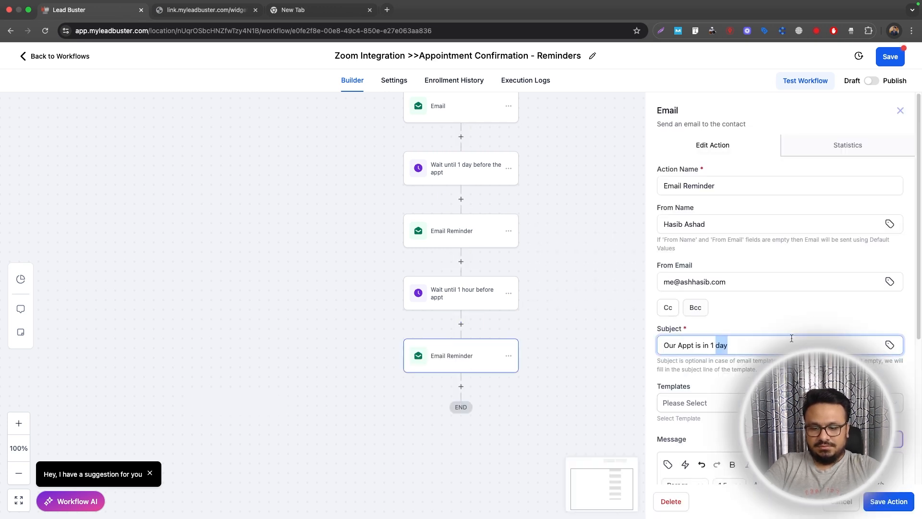
type("hour")
scroll(780, 288, "down", 4)
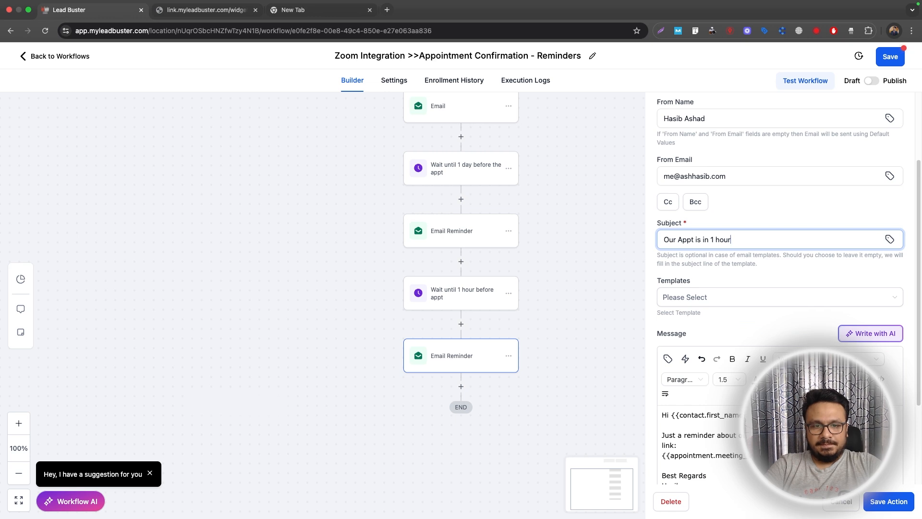
scroll(781, 288, "down", 1)
scroll(788, 339, "down", 3)
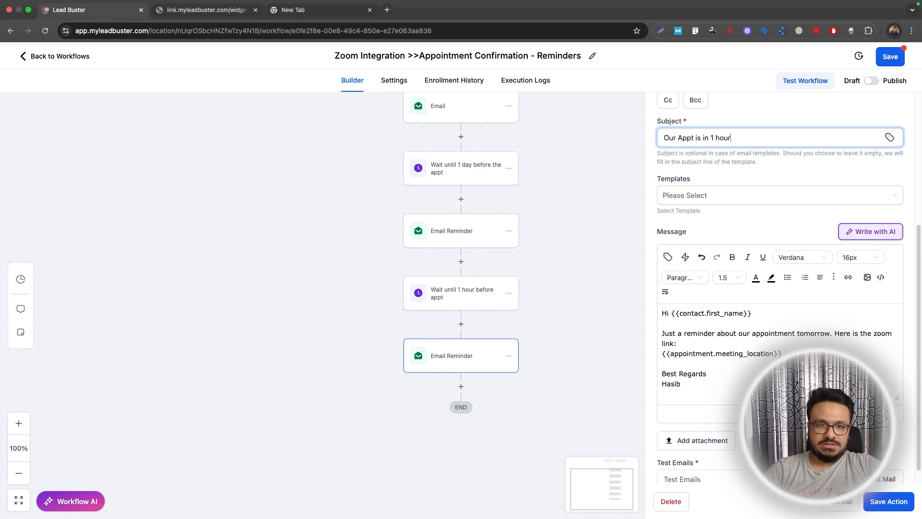
left_click(731, 354)
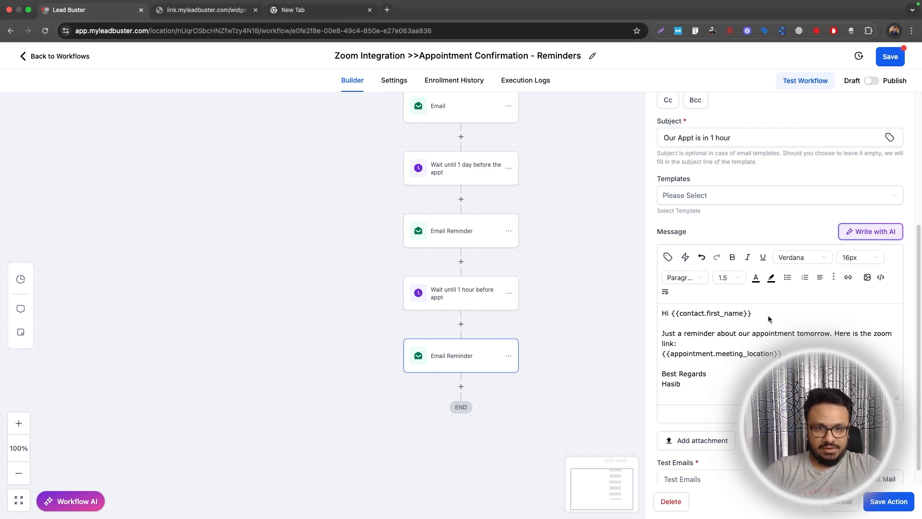
double_click(801, 333)
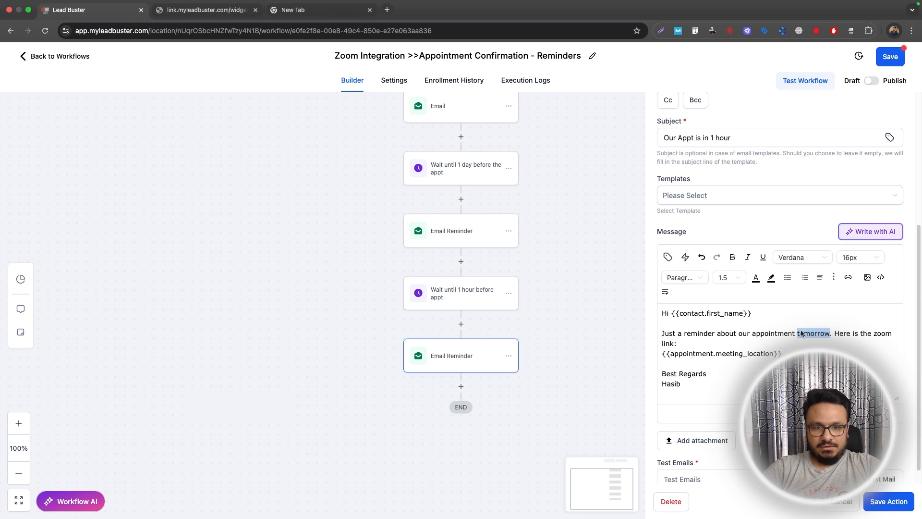
type("in an hour")
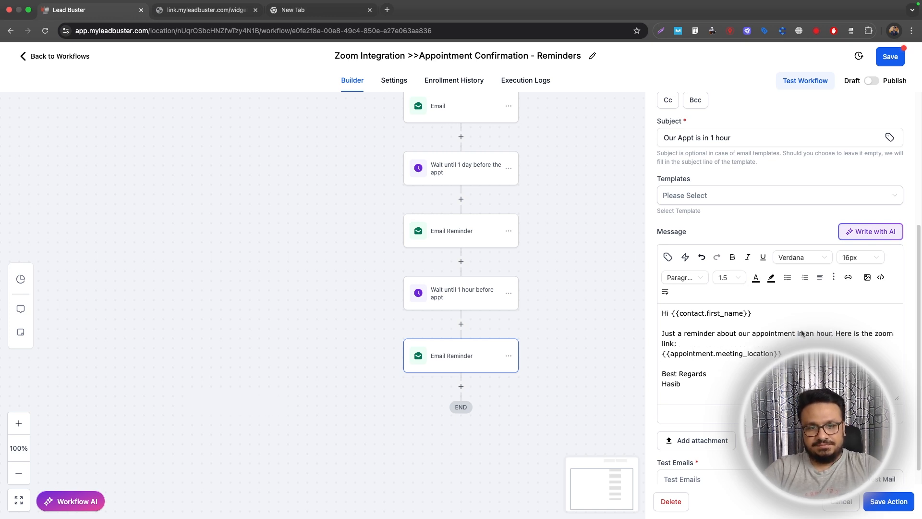
left_click(890, 501)
left_click(871, 81)
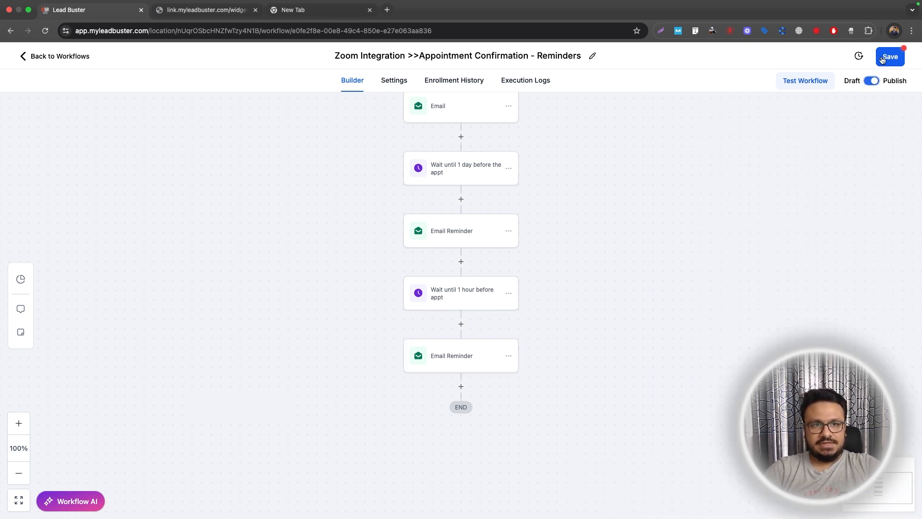
left_click(886, 58)
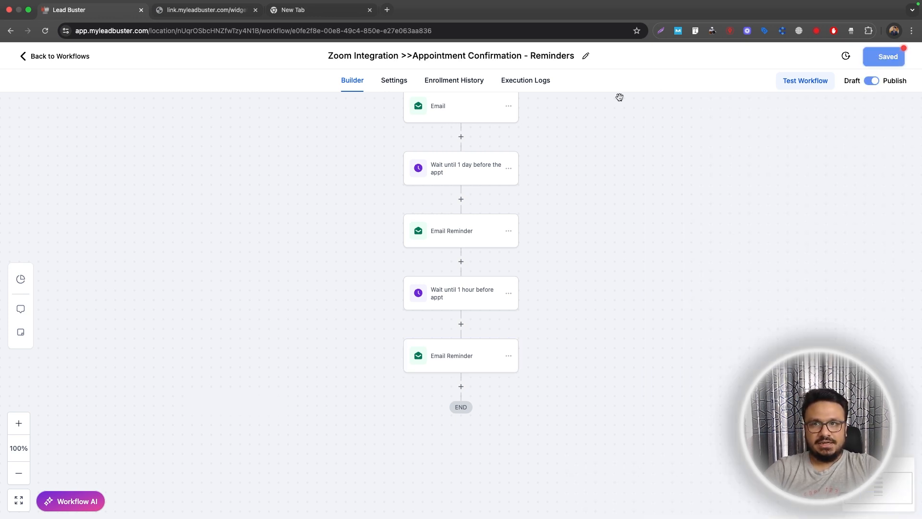
On the booking page, select Friday, June 6 at the 01:00 PM slot.
left_click(208, 10)
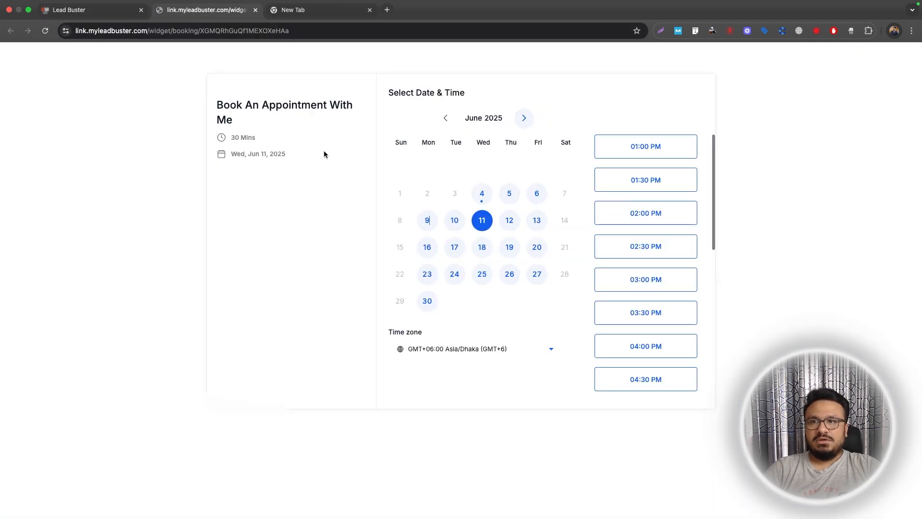
left_click(92, 10)
scroll(445, 243, "up", 2)
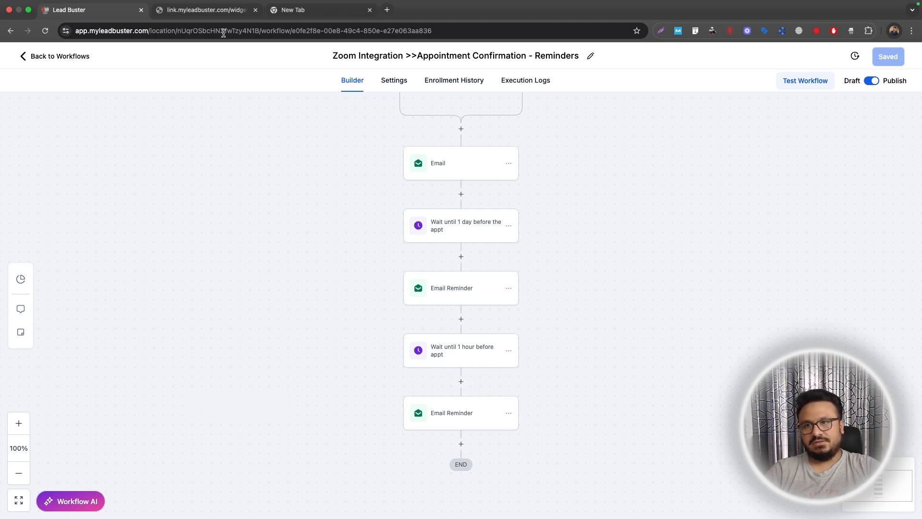
left_click(207, 9)
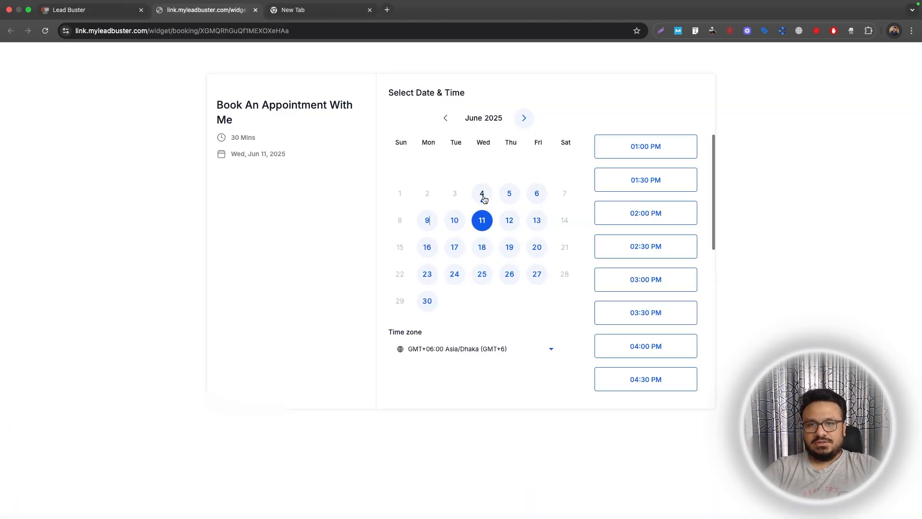
left_click(536, 194)
left_click(643, 148)
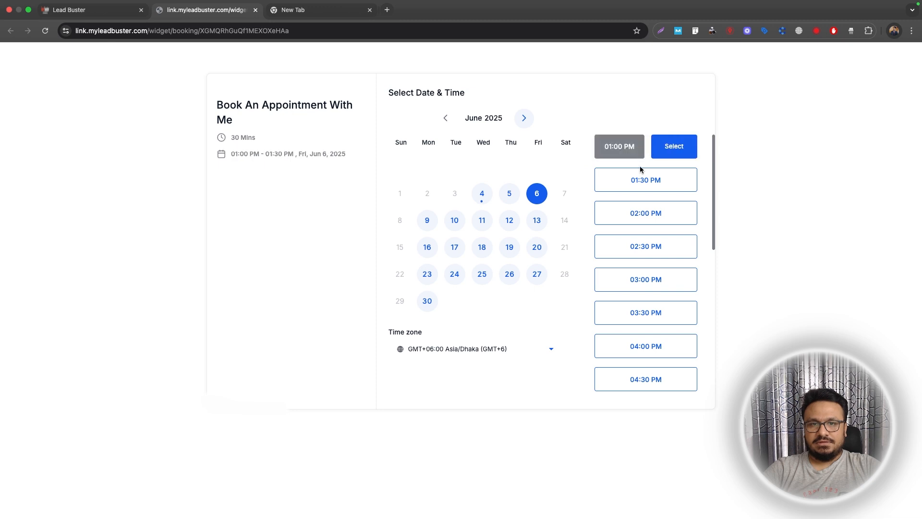
left_click(661, 149)
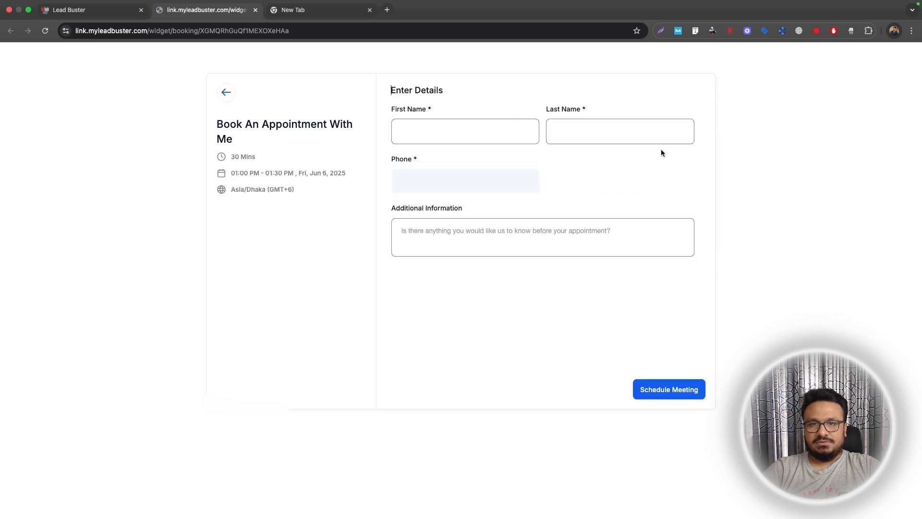
Autofill the contact details, tick the consent box, schedule the meeting, and highlight the Zoom link.
left_click(420, 132)
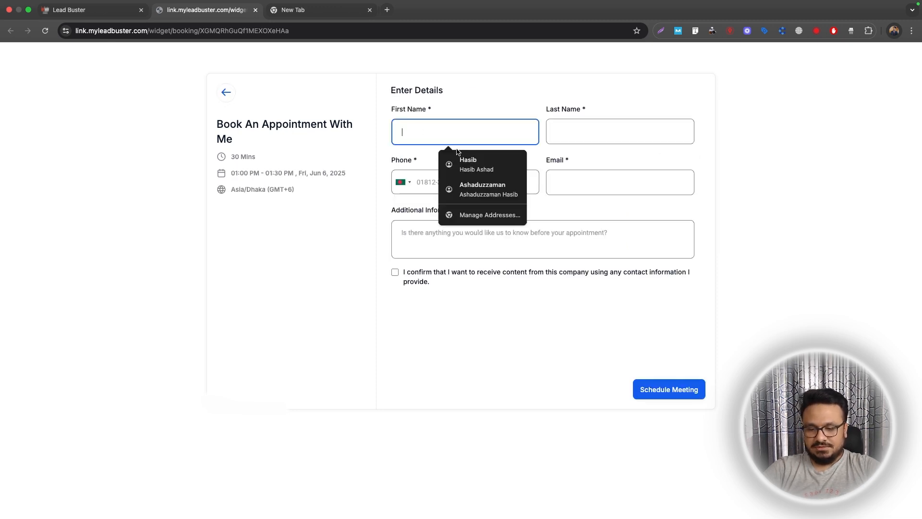
left_click(461, 164)
left_click(395, 272)
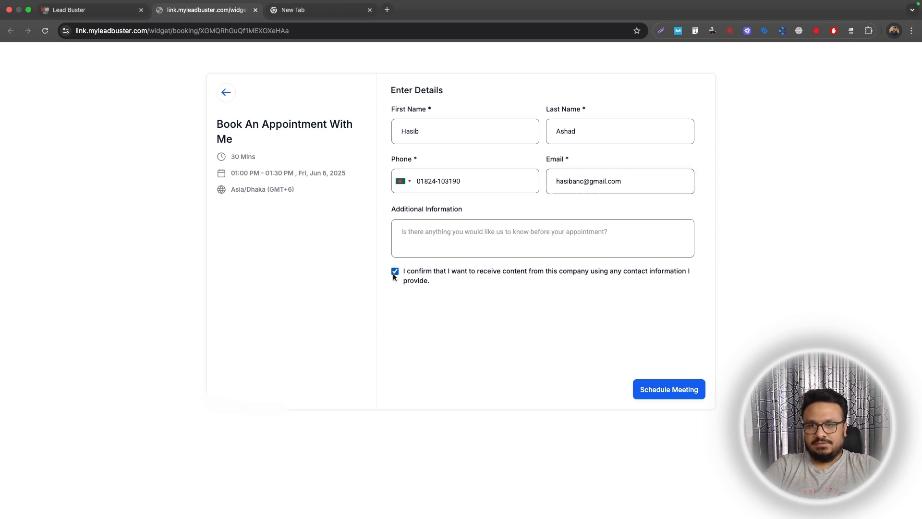
left_click(639, 390)
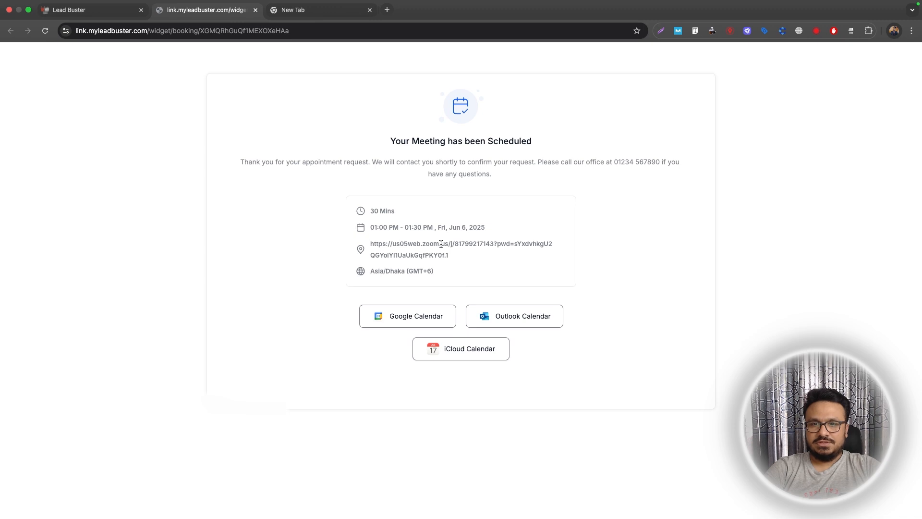
left_click_drag(373, 241, 445, 253)
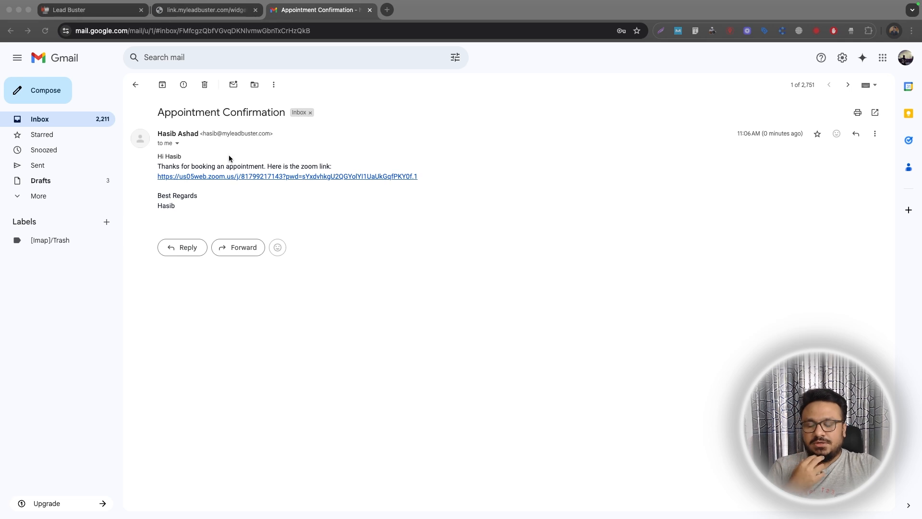
Glance at the workflow builder, then return to the Appointment Confirmation email in Gmail.
left_click(106, 14)
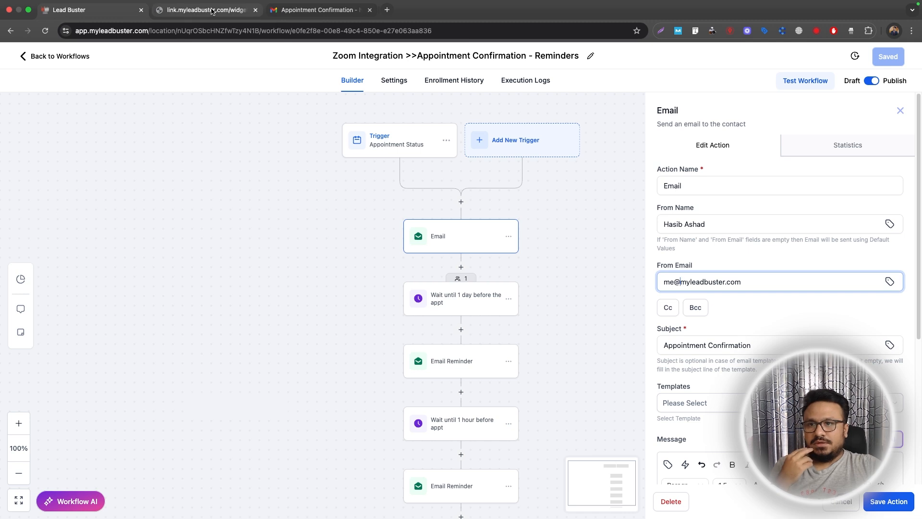
left_click(314, 10)
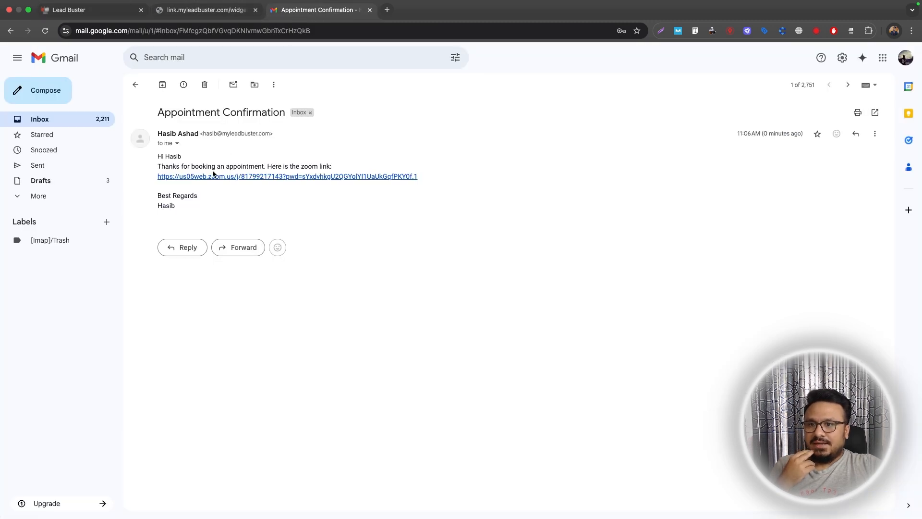